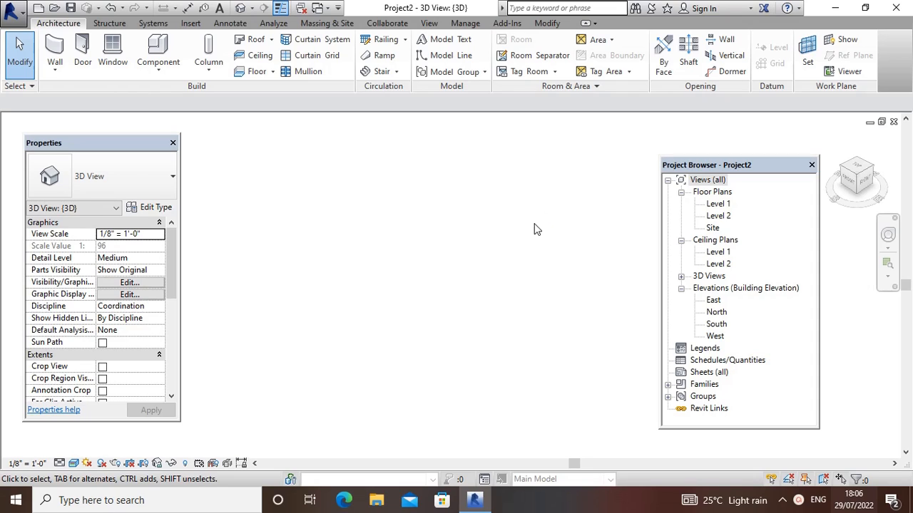
# Start an architectural wall and choose the Basic Wall type Exterior - Brick on CMU
pyautogui.click(56, 71)
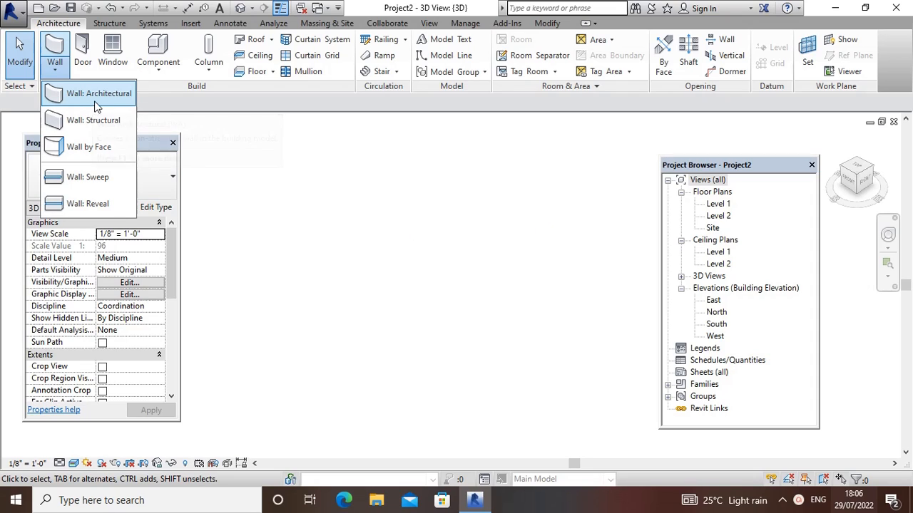
pyautogui.click(93, 100)
pyautogui.click(136, 184)
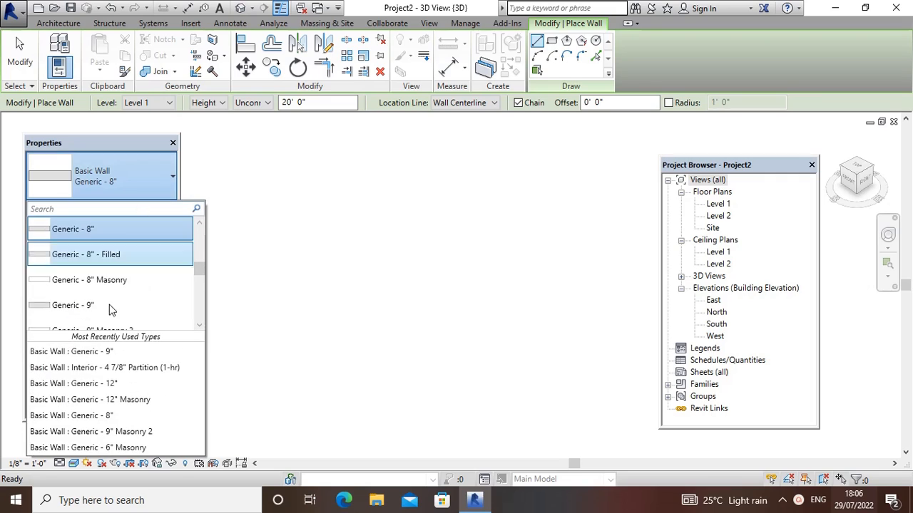
pyautogui.scroll(5, 117, 292)
pyautogui.click(129, 269)
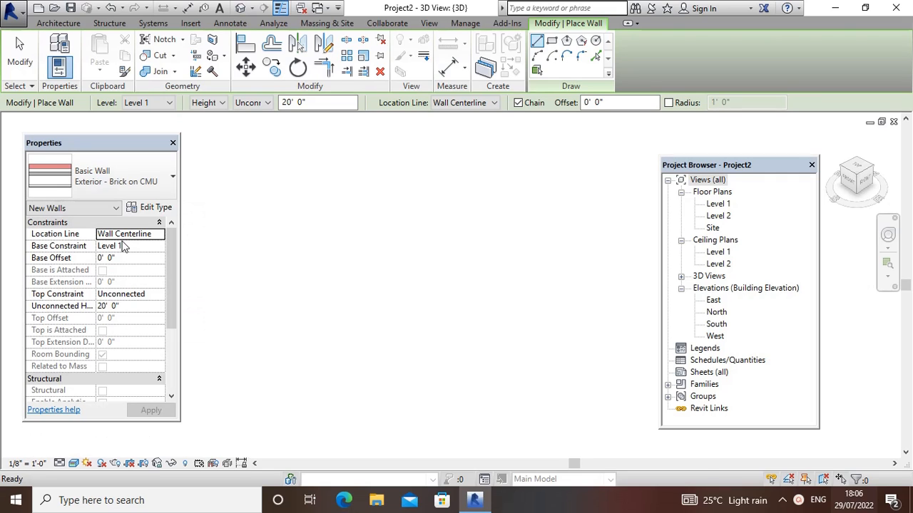
# Examine the layer functions, materials and thicknesses in the Exterior - Brick on CMU wall assembly
pyautogui.click(157, 207)
pyautogui.click(667, 185)
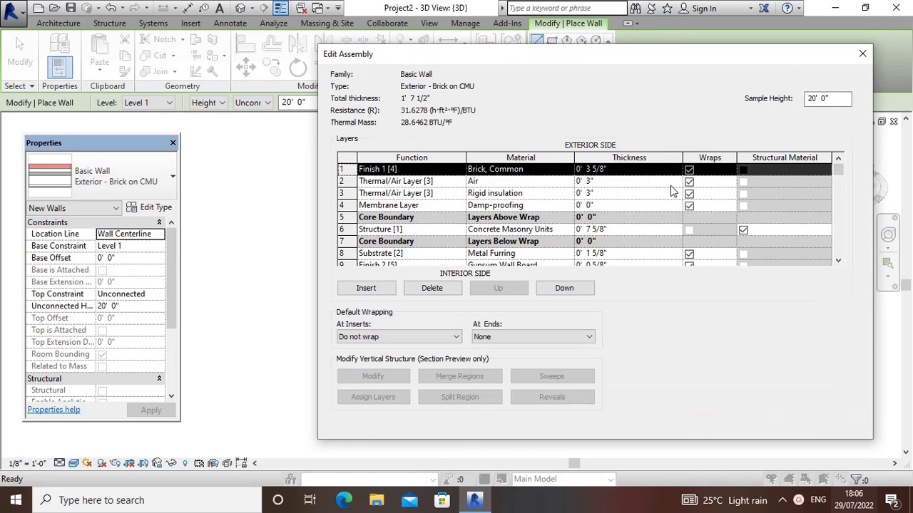
pyautogui.scroll(-1, 499, 220)
pyautogui.scroll(1, 499, 220)
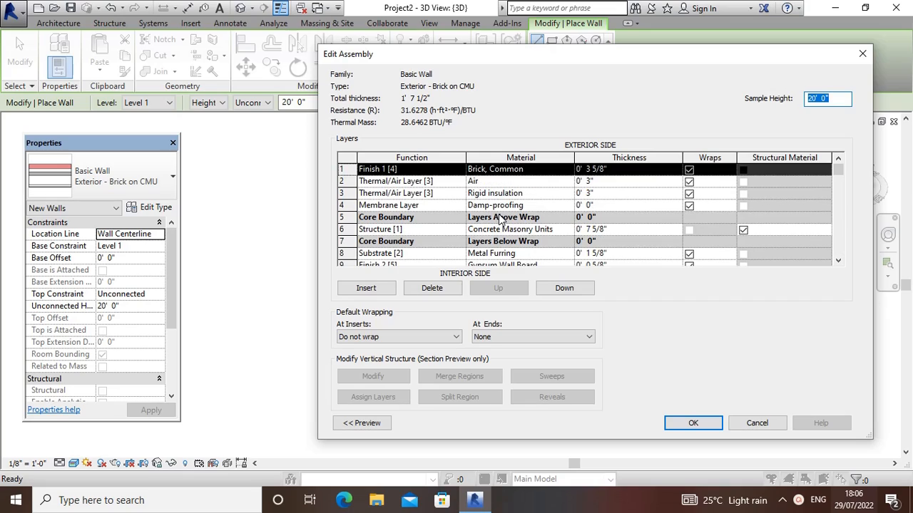
pyautogui.scroll(-1, 526, 220)
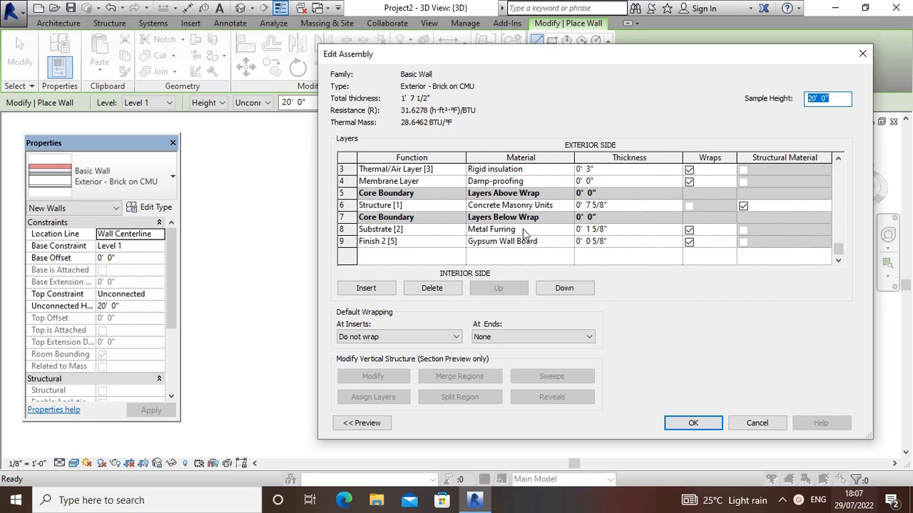
pyautogui.scroll(1, 467, 205)
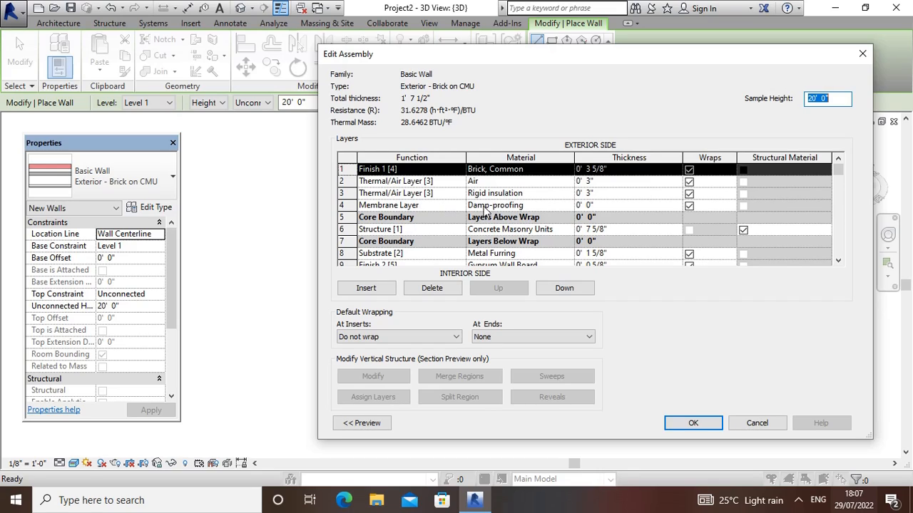
pyautogui.scroll(-1, 532, 221)
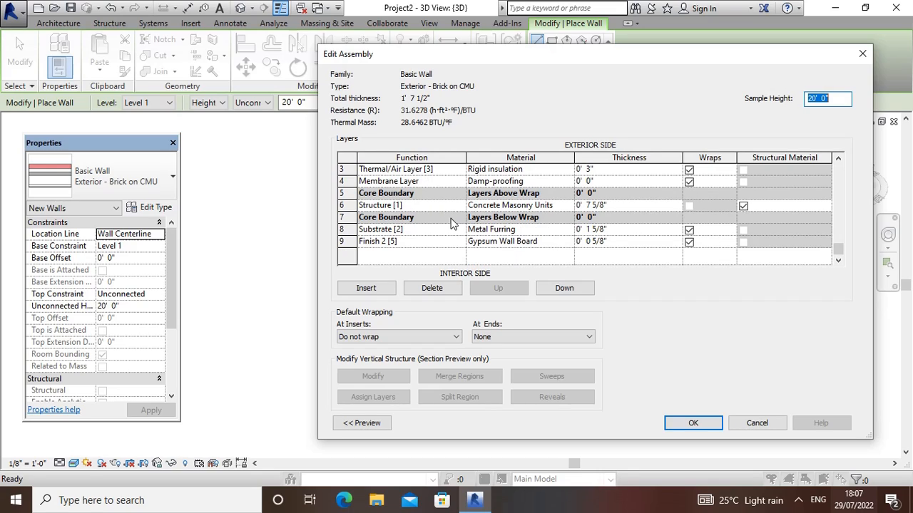
pyautogui.scroll(2, 427, 200)
pyautogui.click(405, 169)
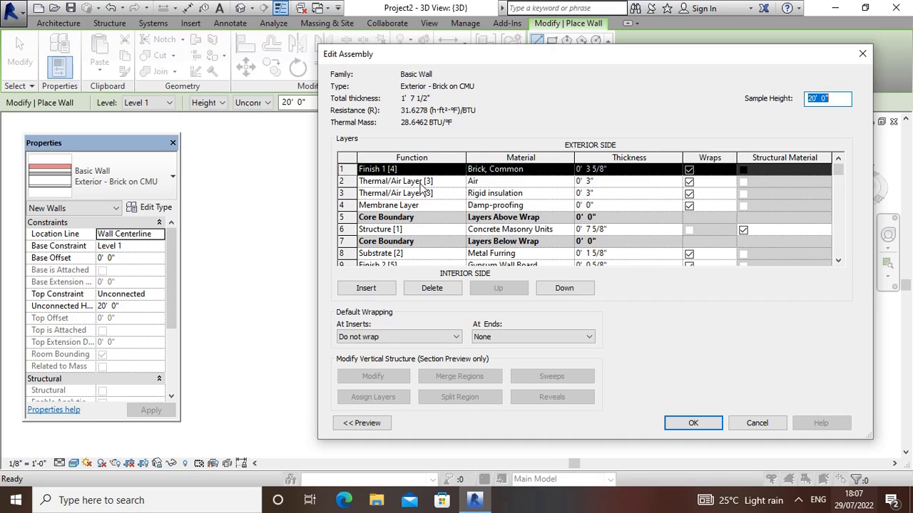
pyautogui.scroll(-2, 420, 221)
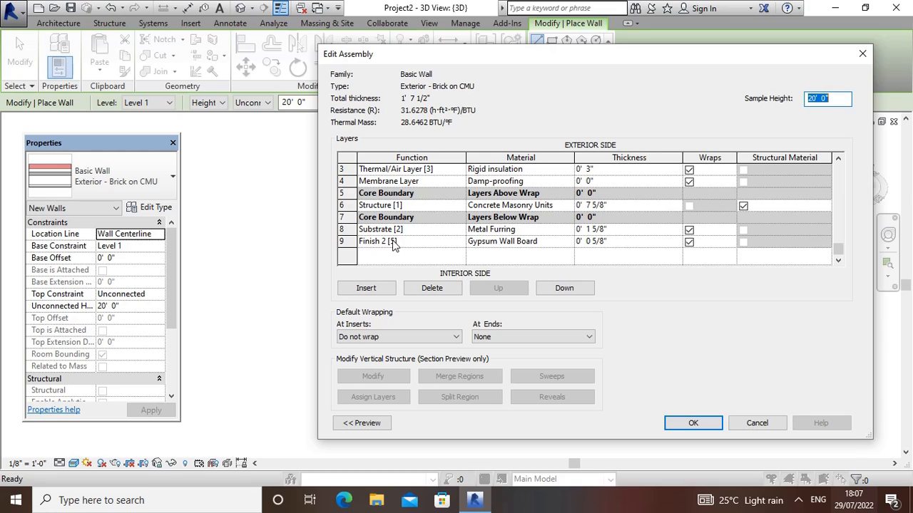
pyautogui.scroll(2, 397, 243)
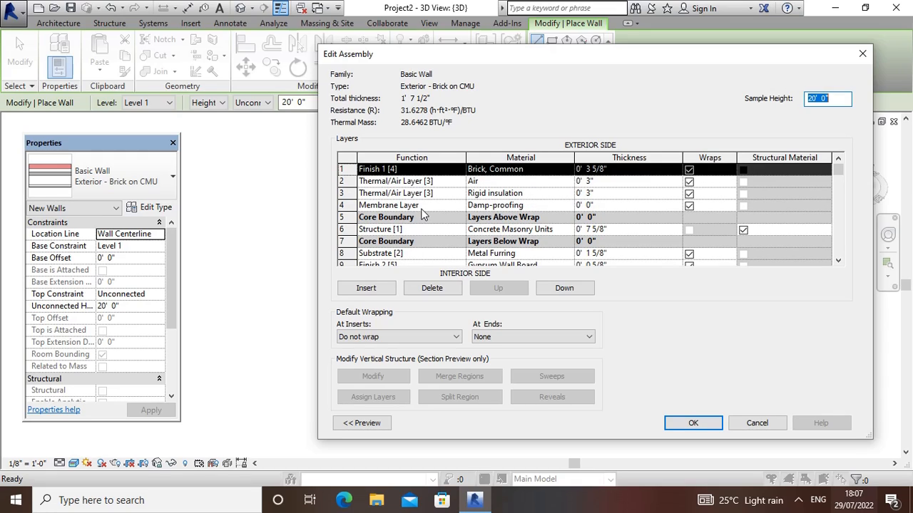
pyautogui.click(692, 423)
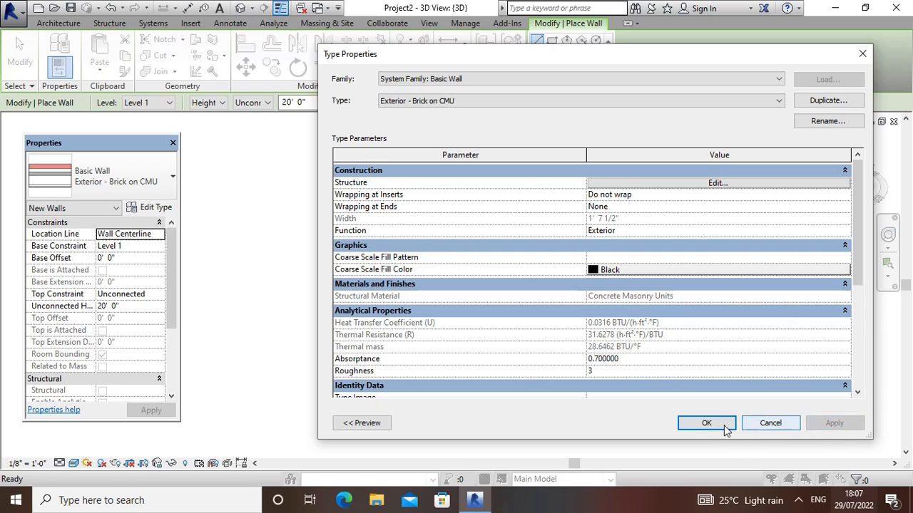
pyautogui.click(709, 426)
# Change the wall type to Basic Wall Generic - 6"
pyautogui.click(153, 180)
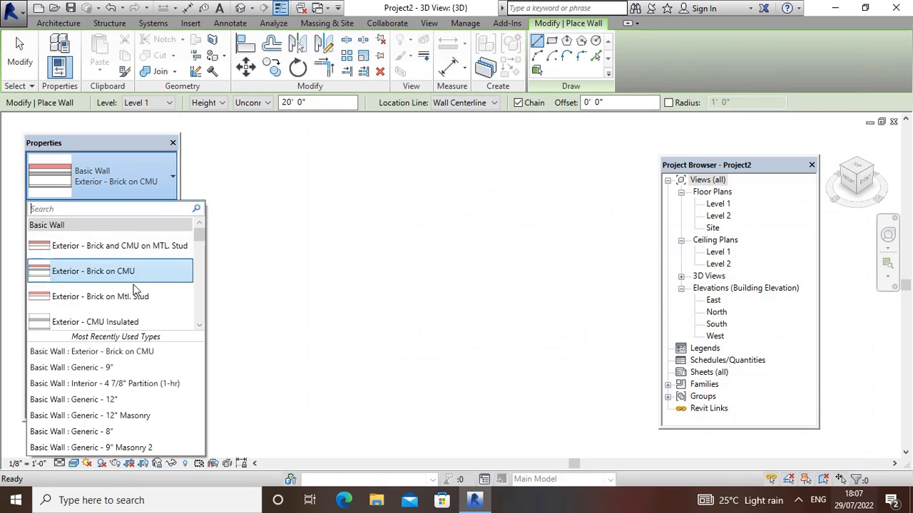
pyautogui.scroll(-3, 139, 286)
pyautogui.scroll(-1, 141, 288)
pyautogui.scroll(1, 145, 289)
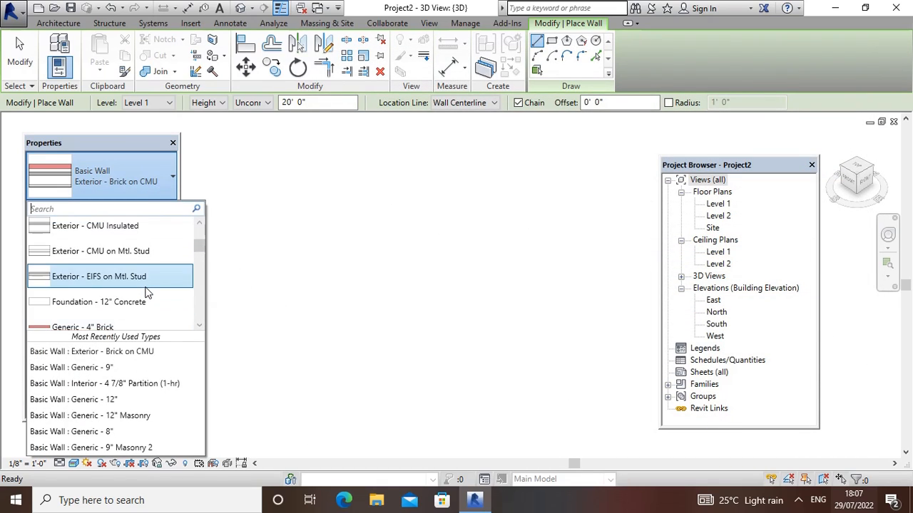
pyautogui.scroll(-2, 145, 288)
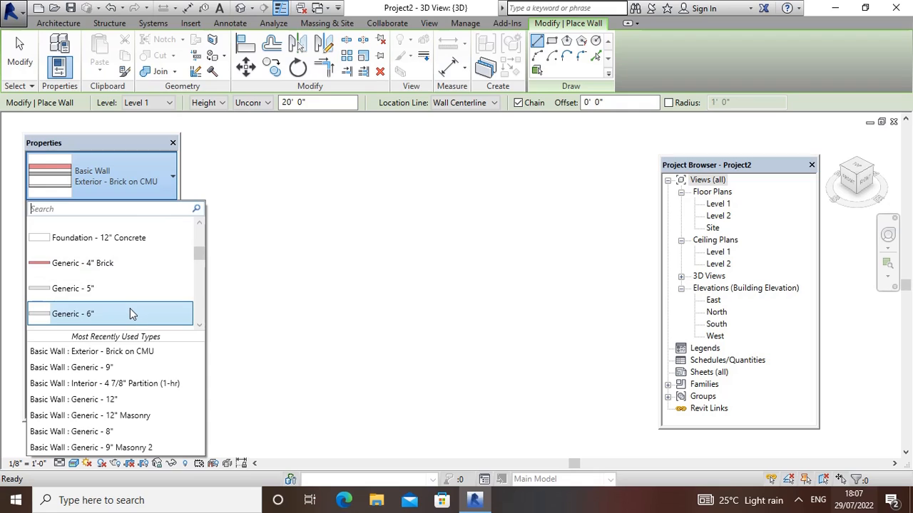
pyautogui.click(130, 311)
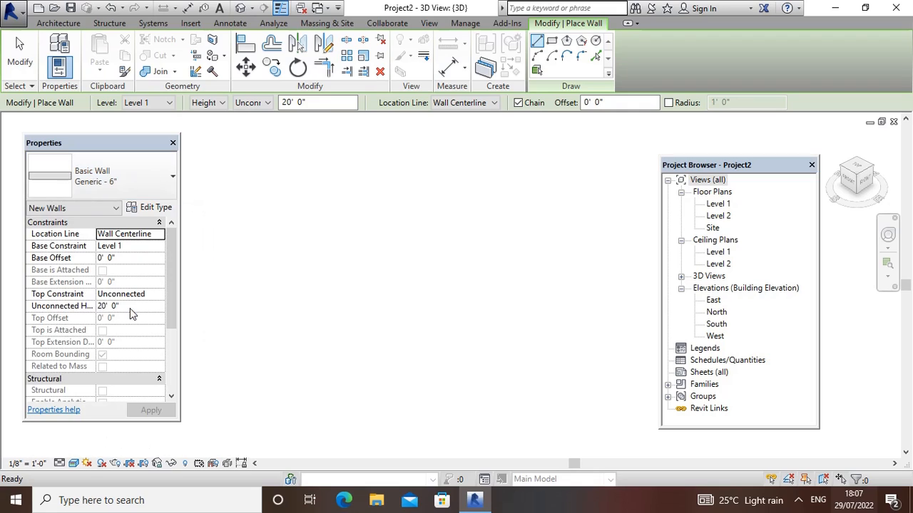
# Duplicate the Generic - 6" wall type under the name NEW WALL LAYER
pyautogui.click(158, 207)
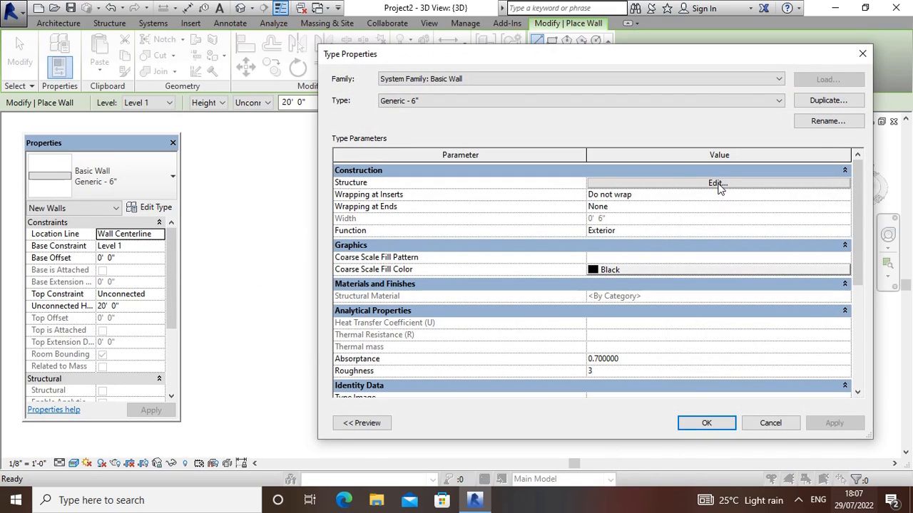
pyautogui.click(828, 100)
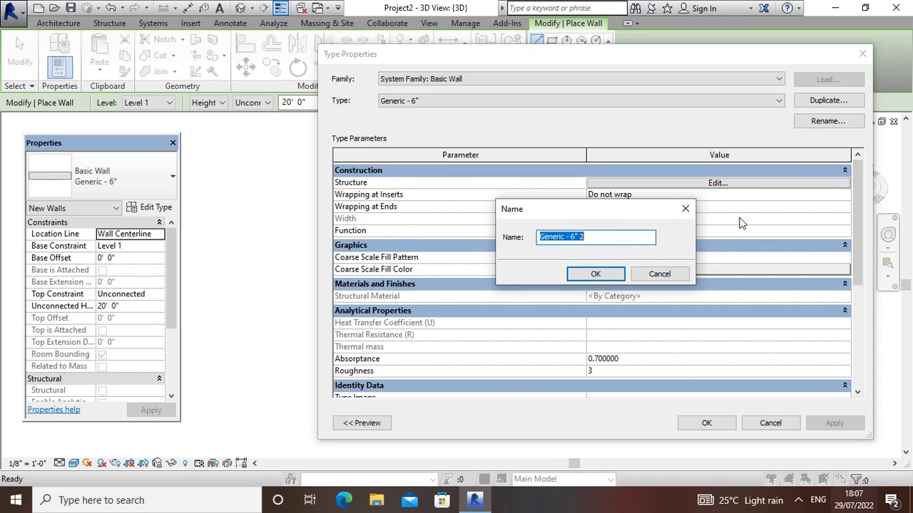
pyautogui.write('NEW WALL LAYER')
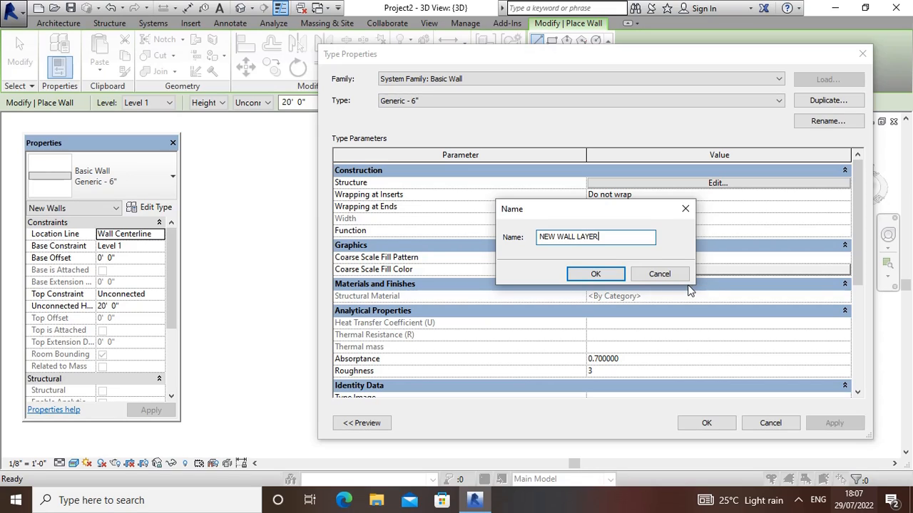
pyautogui.click(595, 274)
# Insert two additional layers into the structure of the NEW WALL LAYER type
pyautogui.click(719, 183)
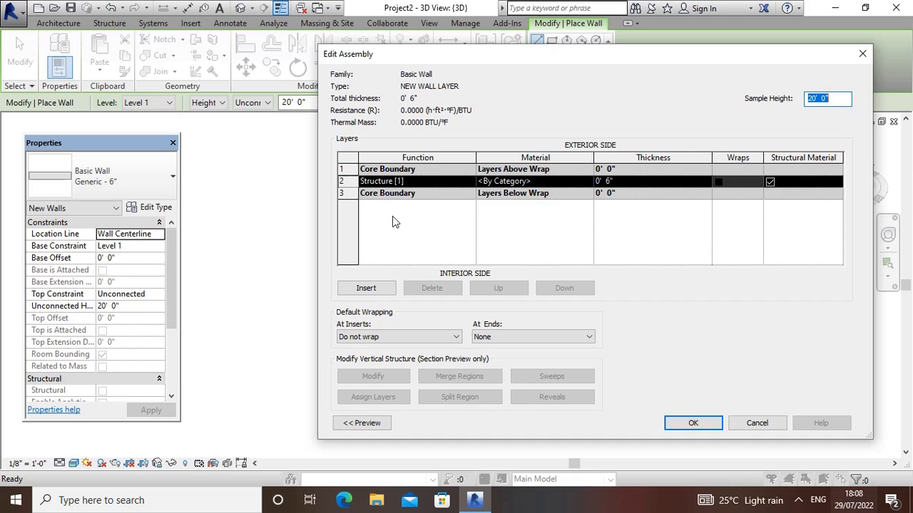
pyautogui.click(366, 288)
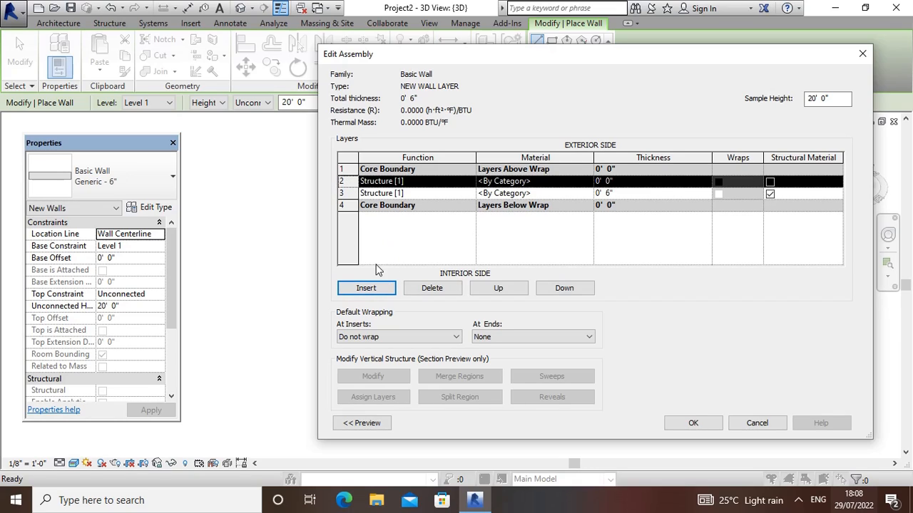
pyautogui.click(378, 293)
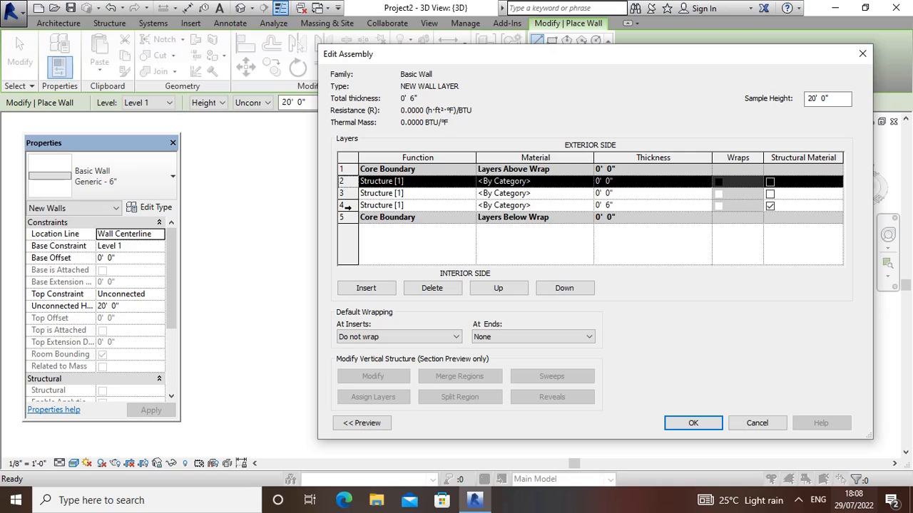
# Move one new layer above the exterior core boundary and the other below the interior core boundary
pyautogui.click(345, 206)
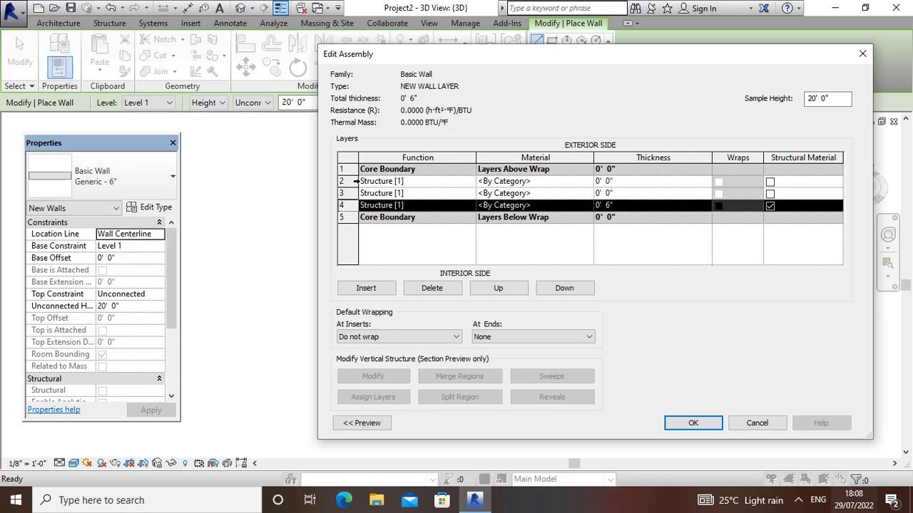
pyautogui.click(354, 181)
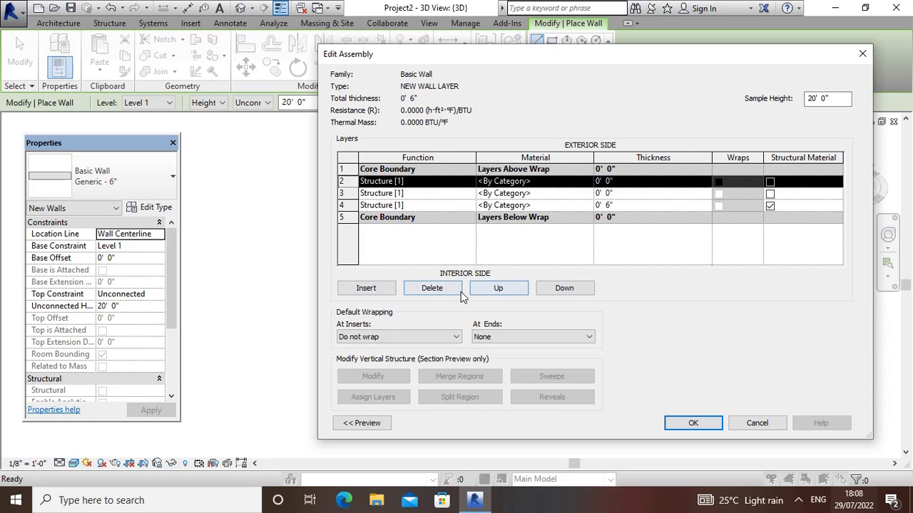
pyautogui.click(499, 289)
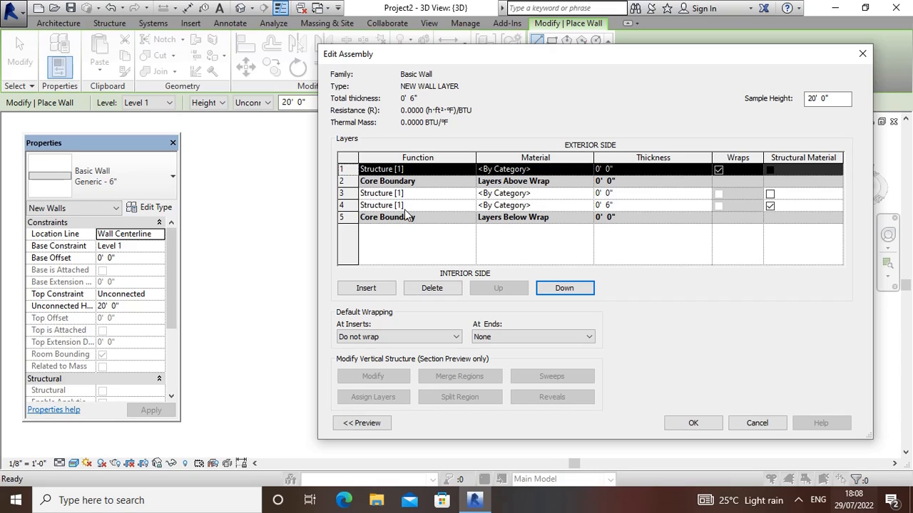
pyautogui.click(341, 194)
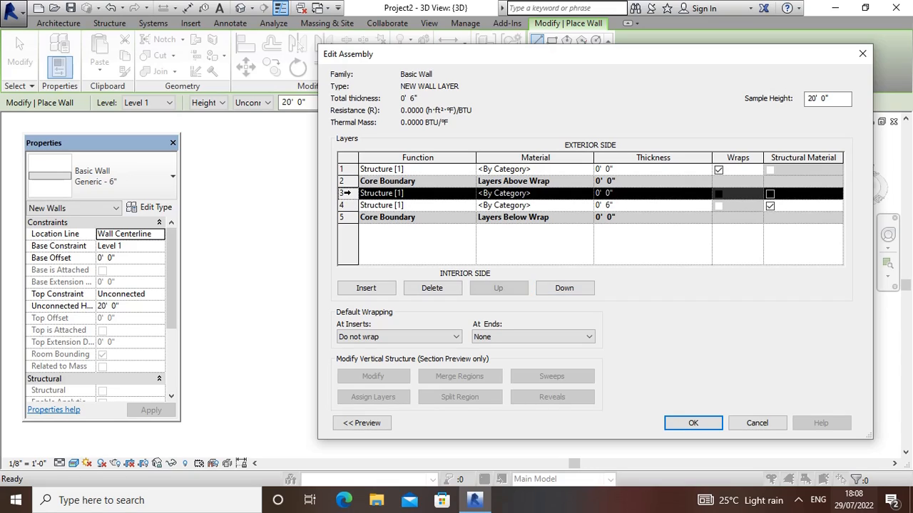
pyautogui.click(565, 289)
pyautogui.click(565, 290)
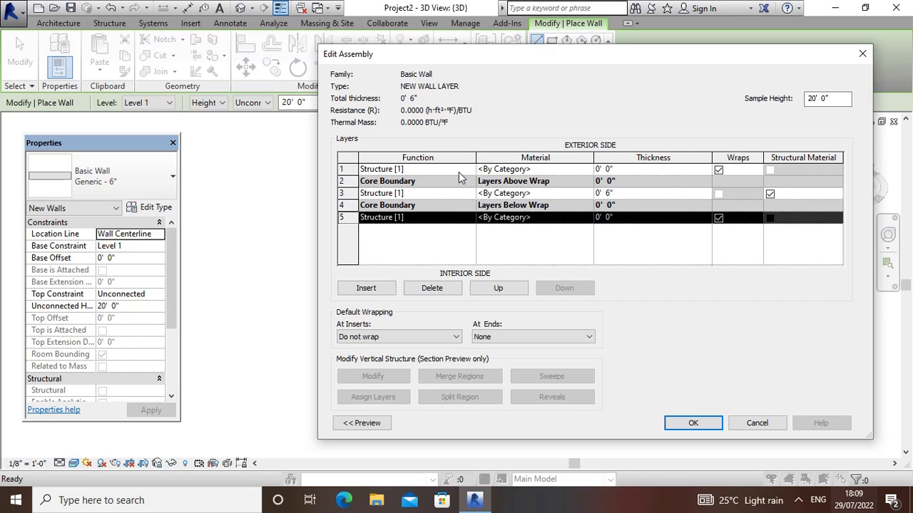
# Set the exterior layer's function to Finish 1 [4] and the interior layer's function to Finish 2 [5]
pyautogui.click(349, 169)
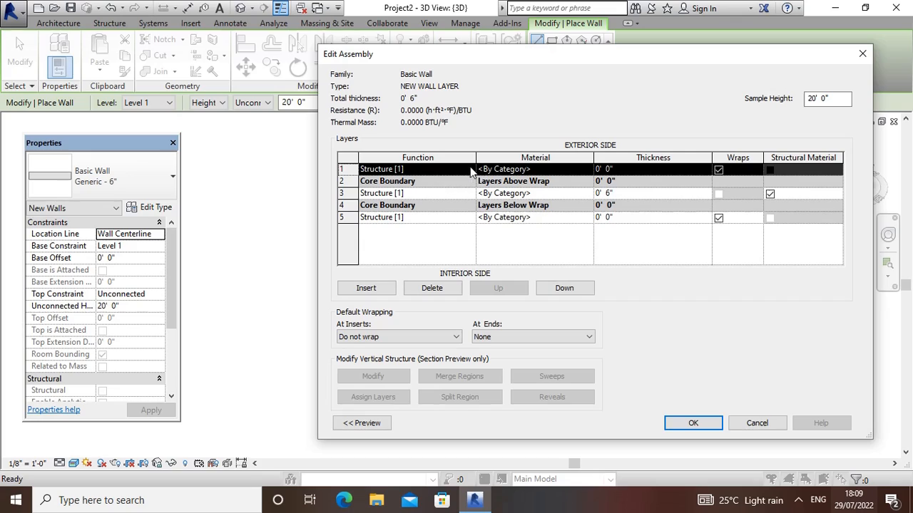
pyautogui.click(471, 170)
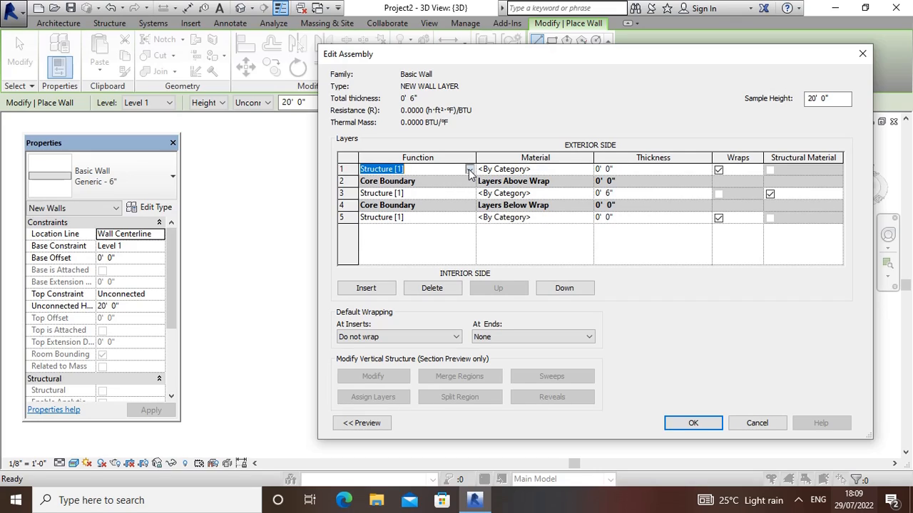
pyautogui.click(470, 171)
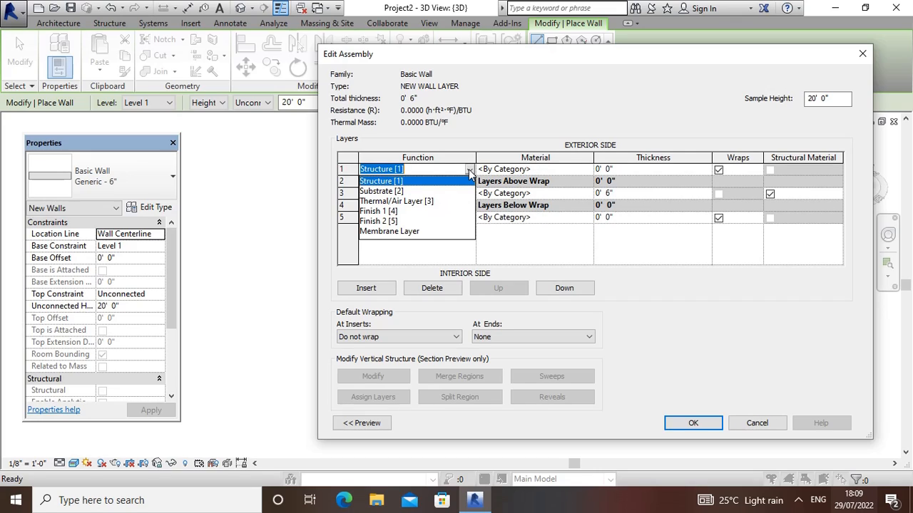
pyautogui.click(380, 212)
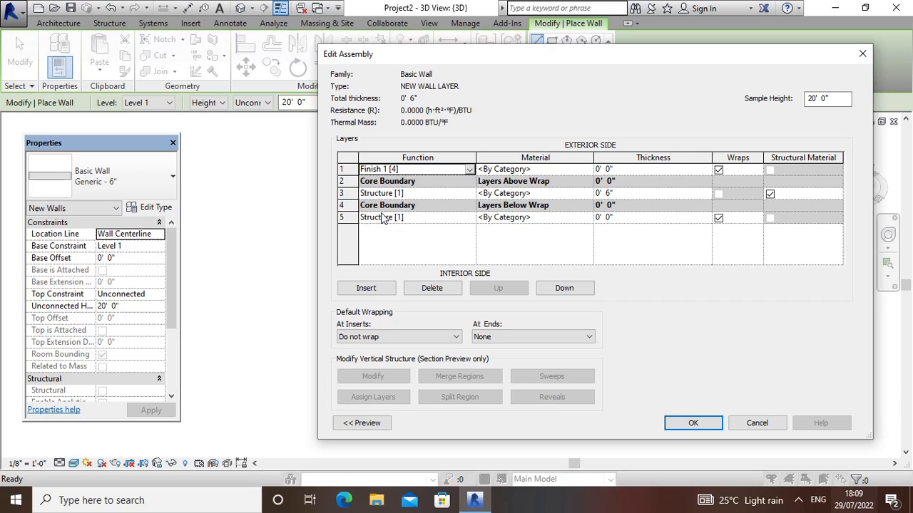
pyautogui.click(459, 217)
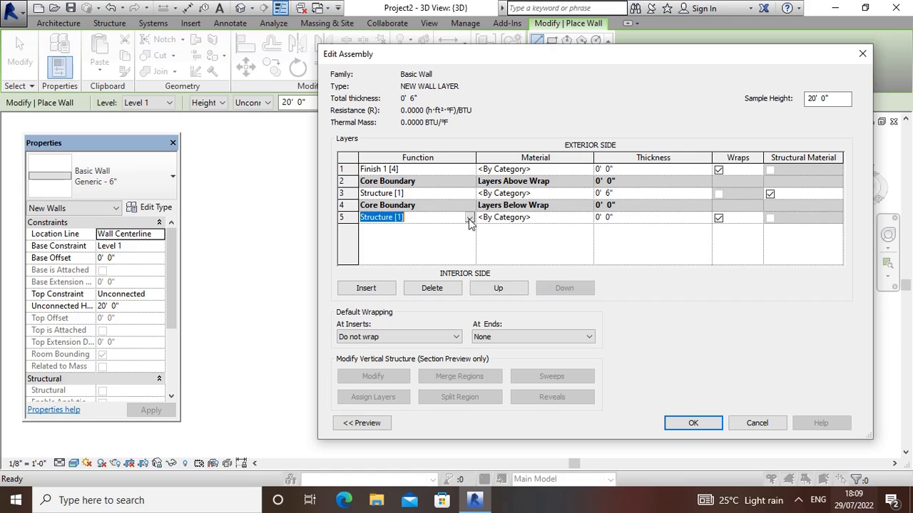
pyautogui.click(469, 217)
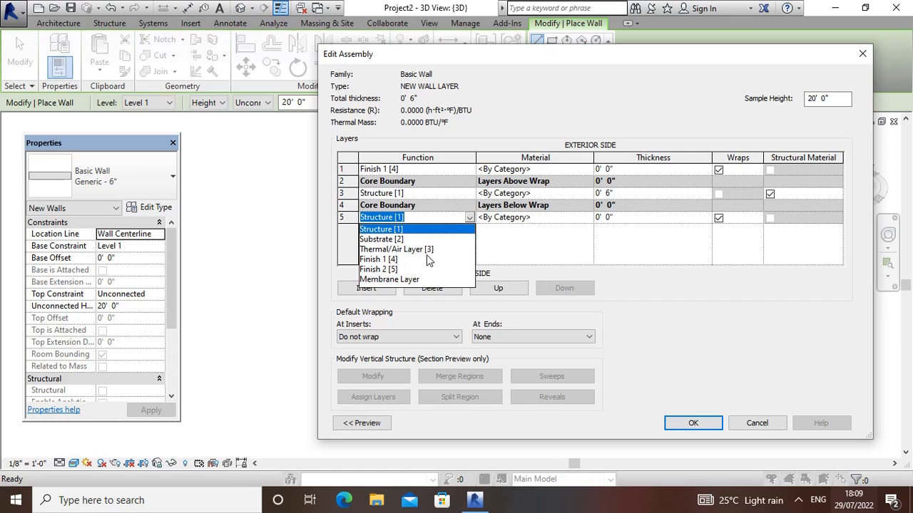
pyautogui.click(382, 270)
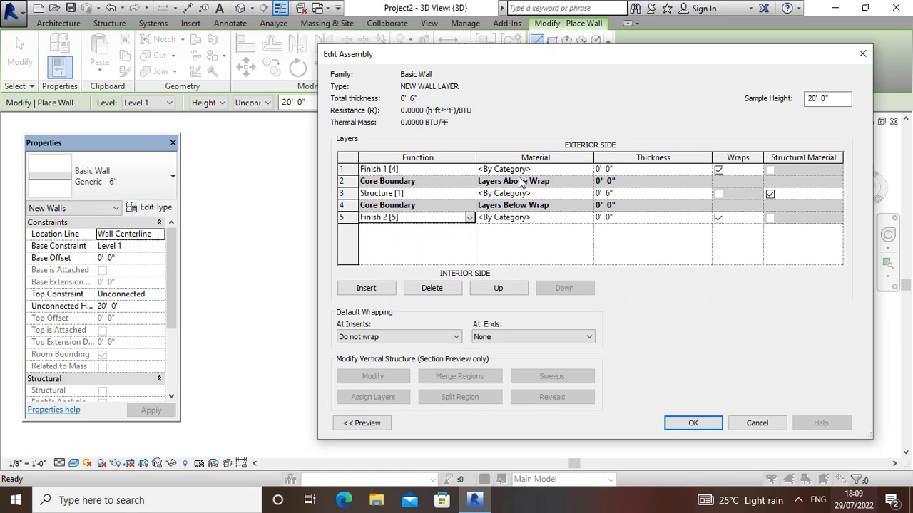
pyautogui.click(359, 169)
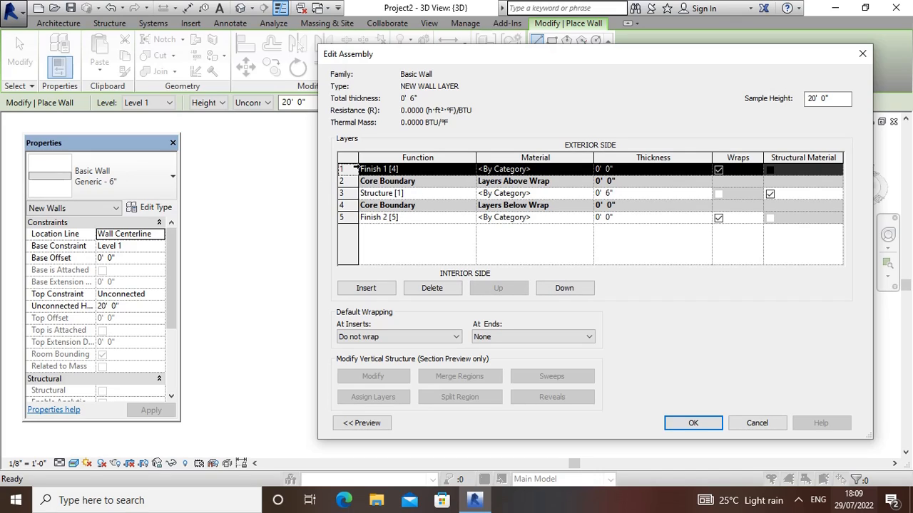
# Insert another layer on the exterior side and place it between Finish 1 [4] and the exterior core boundary
pyautogui.click(366, 288)
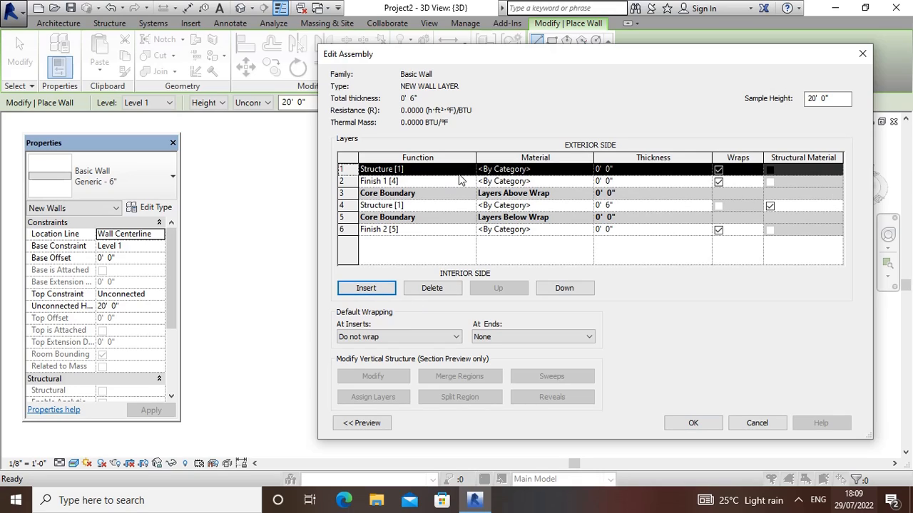
pyautogui.click(463, 171)
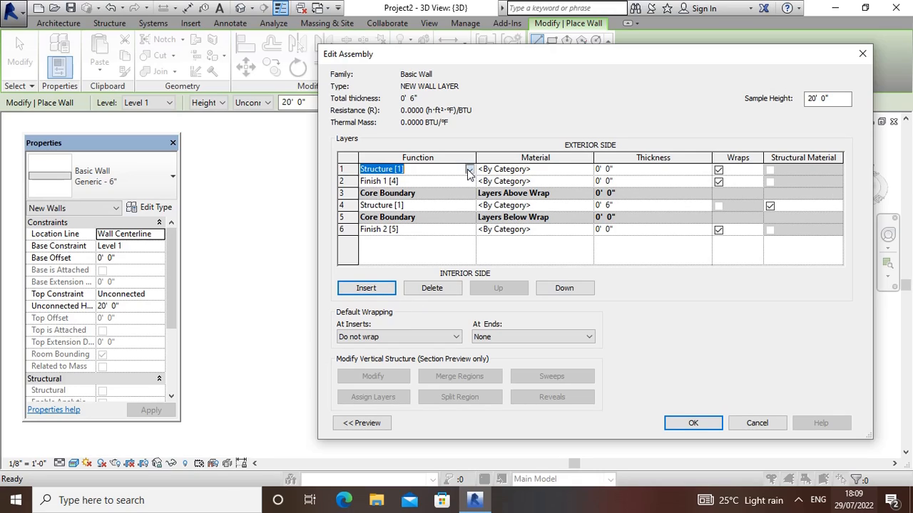
pyautogui.click(468, 170)
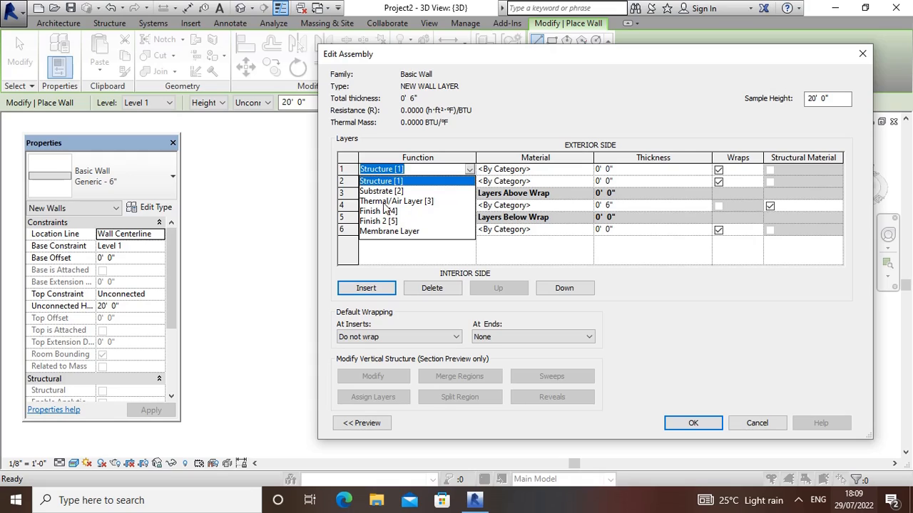
pyautogui.click(355, 178)
pyautogui.click(346, 182)
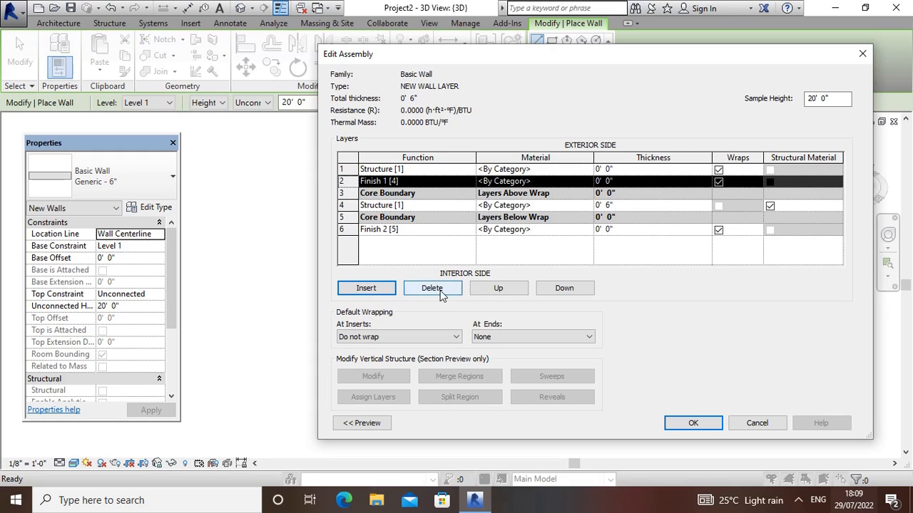
pyautogui.click(498, 288)
# Set the function of the layer between Finish 1 [4] and the exterior core boundary to Thermal/Air Layer [3]
pyautogui.click(462, 181)
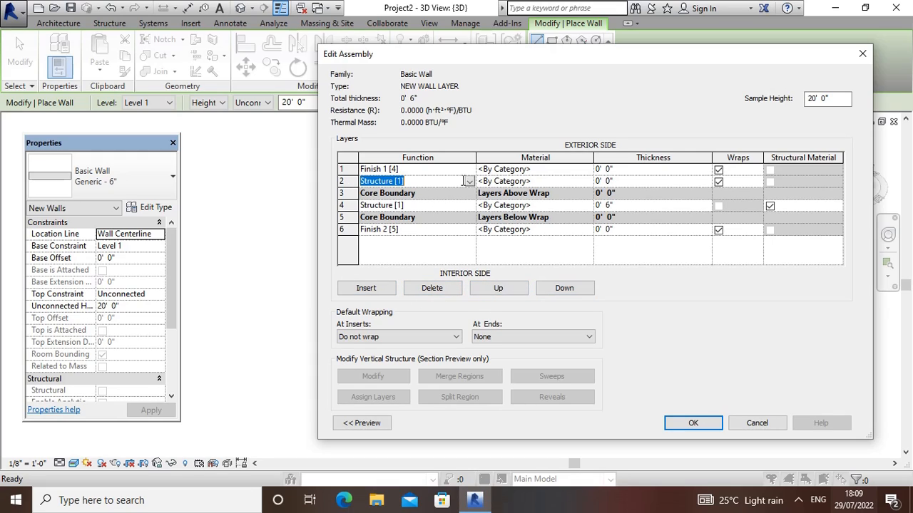
pyautogui.click(469, 182)
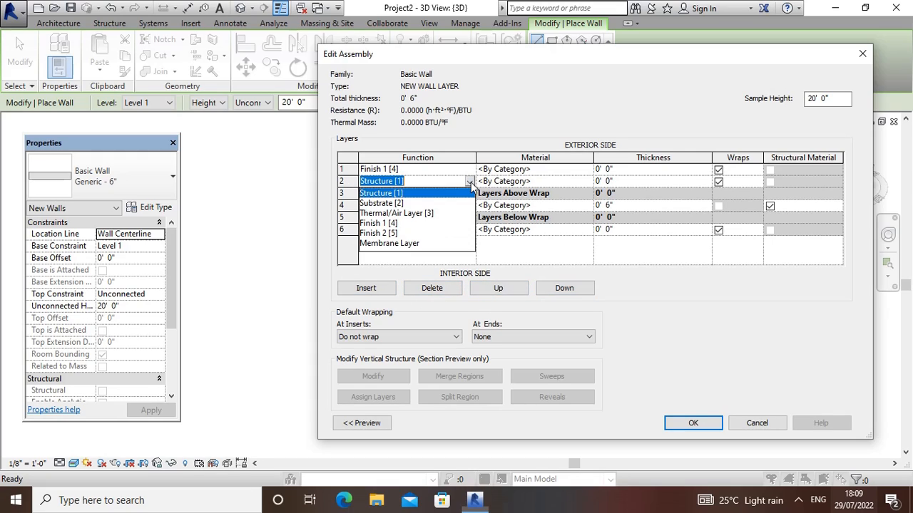
pyautogui.click(422, 213)
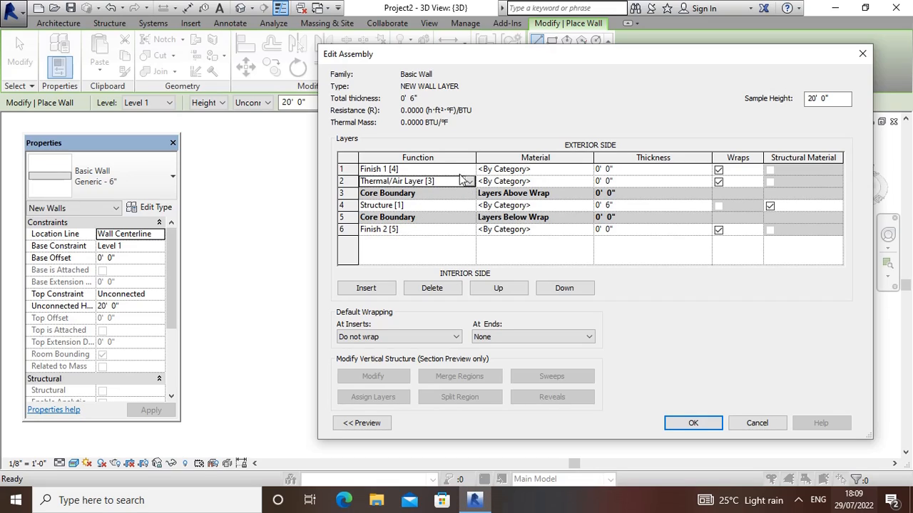
pyautogui.click(349, 230)
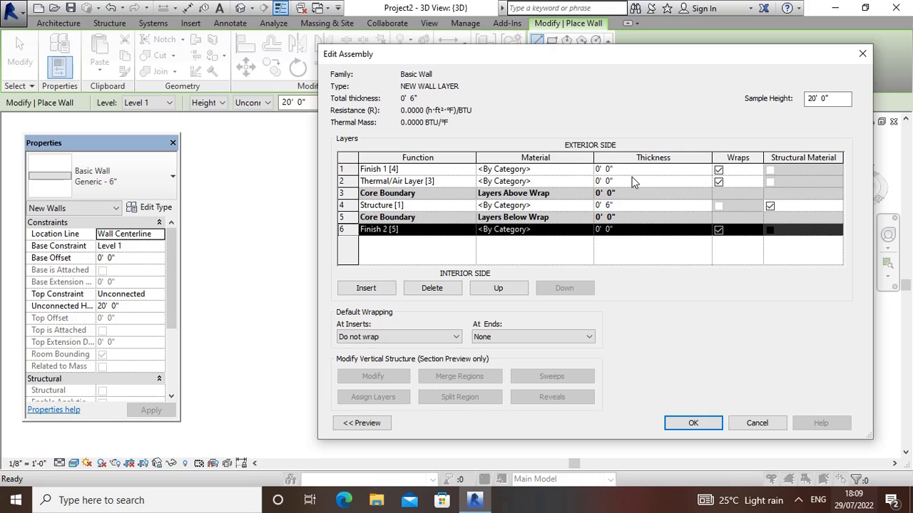
# Set the thickness of the Finish 1 [4], Finish 2 [5] and Thermal/Air Layer [3] layers to 1 inch each
pyautogui.click(634, 170)
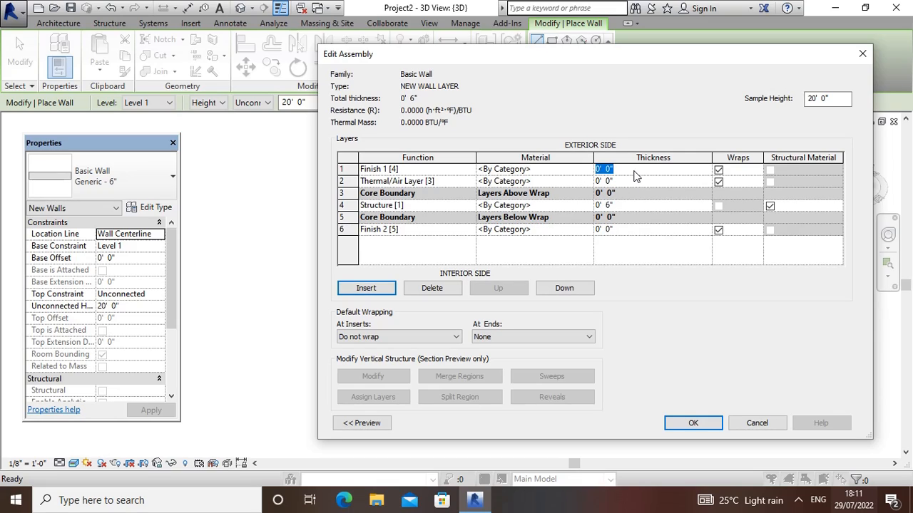
pyautogui.write('1')
pyautogui.click(638, 231)
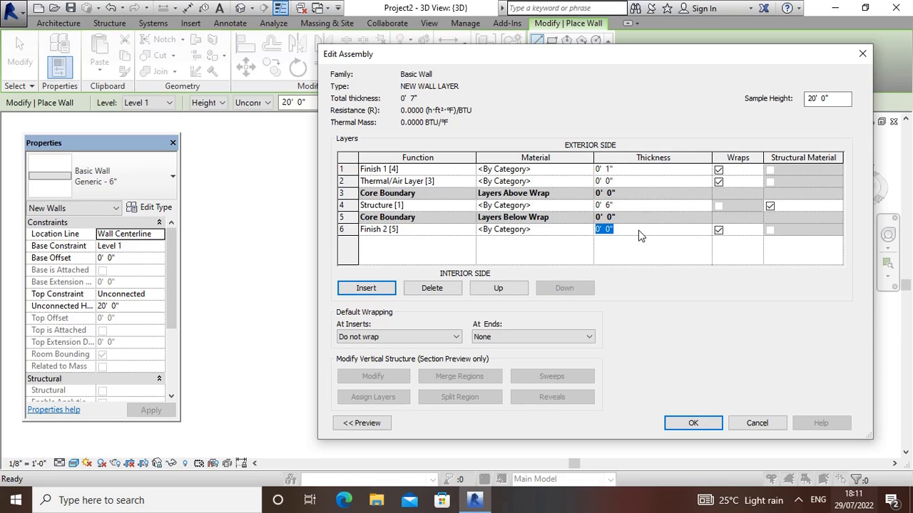
pyautogui.write('1')
pyautogui.press('Tab')
pyautogui.click(625, 182)
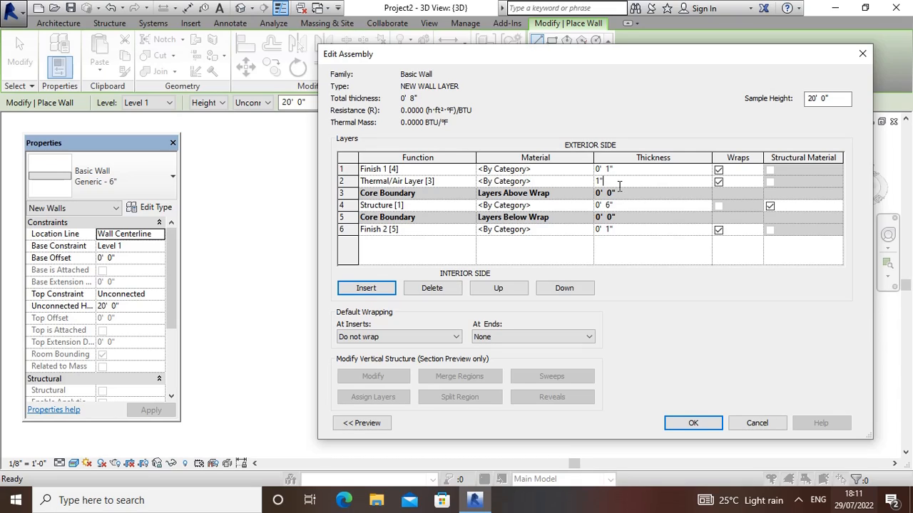
# Show the wall assembly preview and set the Thermal/Air Layer [3] thickness to 6 inches
pyautogui.click(360, 424)
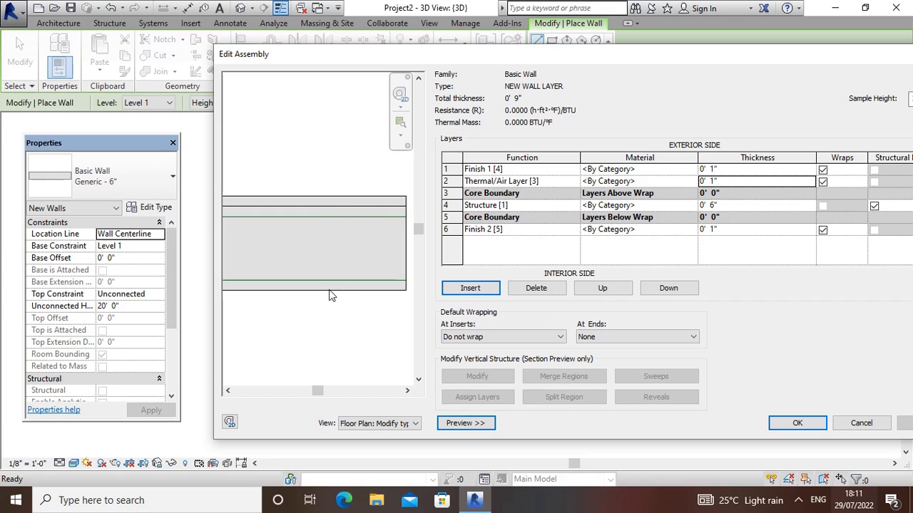
pyautogui.click(573, 182)
pyautogui.click(652, 181)
pyautogui.click(725, 180)
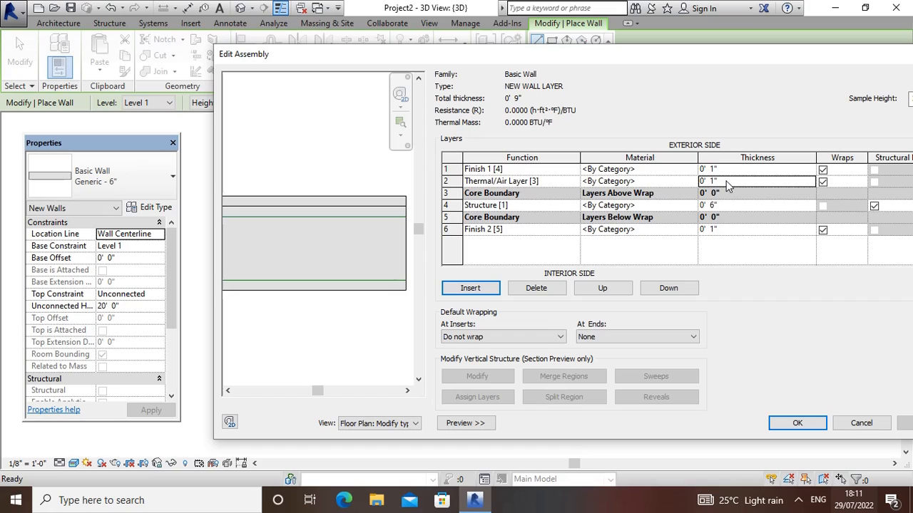
pyautogui.click(726, 181)
pyautogui.write('6')
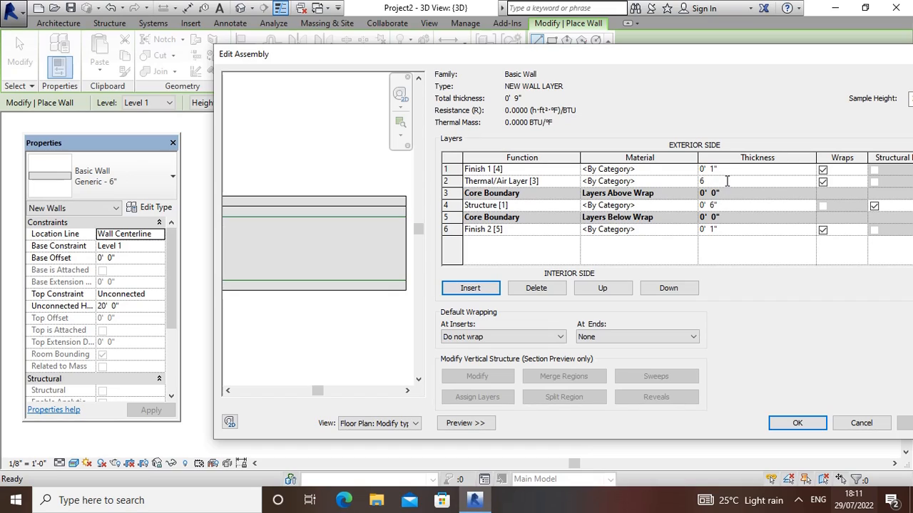
# Insert a new layer inside the core, directly above the 6-inch Structure [1] layer
pyautogui.click(453, 217)
pyautogui.click(452, 206)
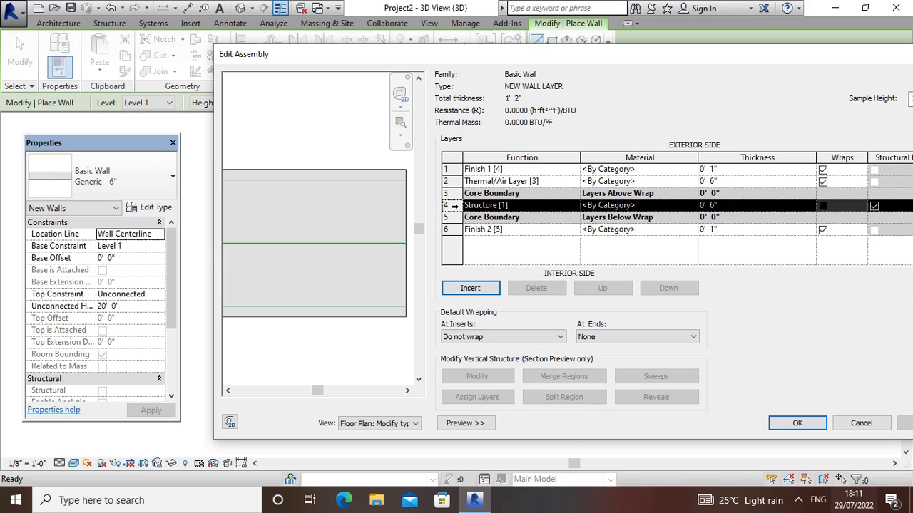
pyautogui.click(470, 287)
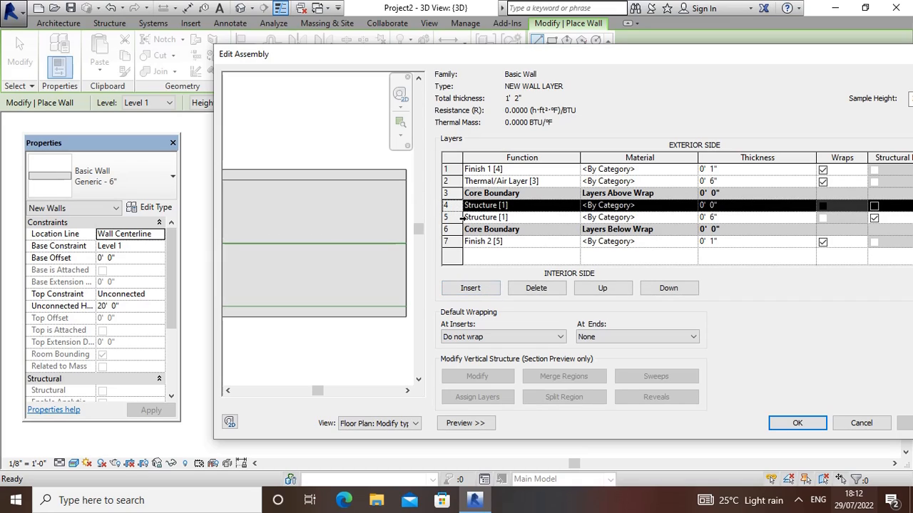
# Try moving the 6-inch Structure [1] layer below the interior core boundary and return it to the core
pyautogui.click(668, 288)
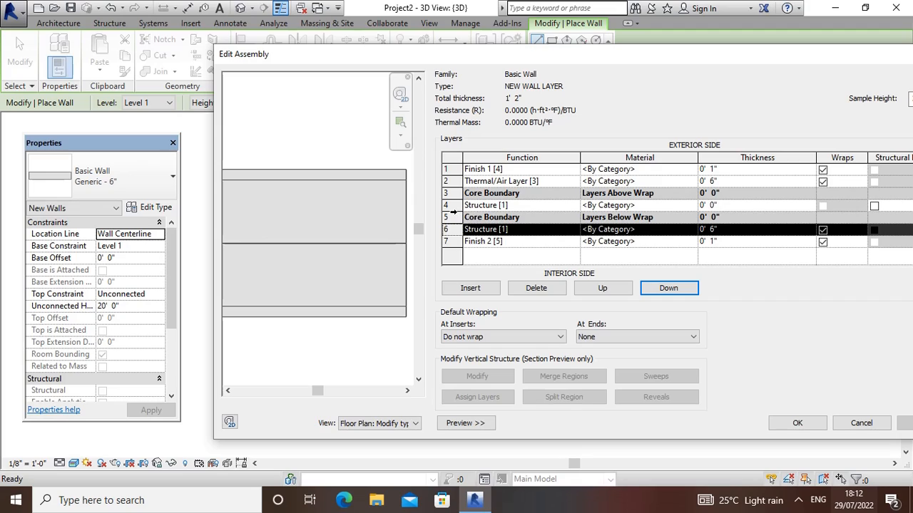
pyautogui.click(454, 205)
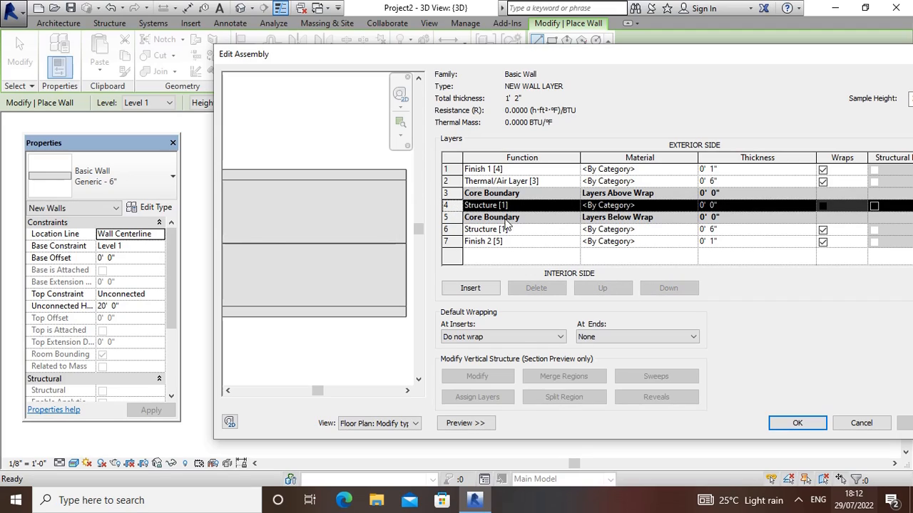
pyautogui.click(459, 229)
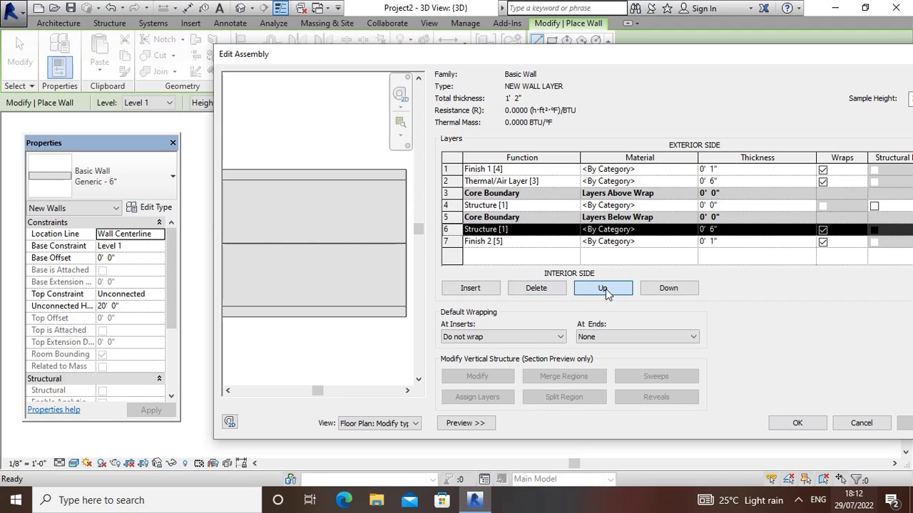
pyautogui.click(605, 289)
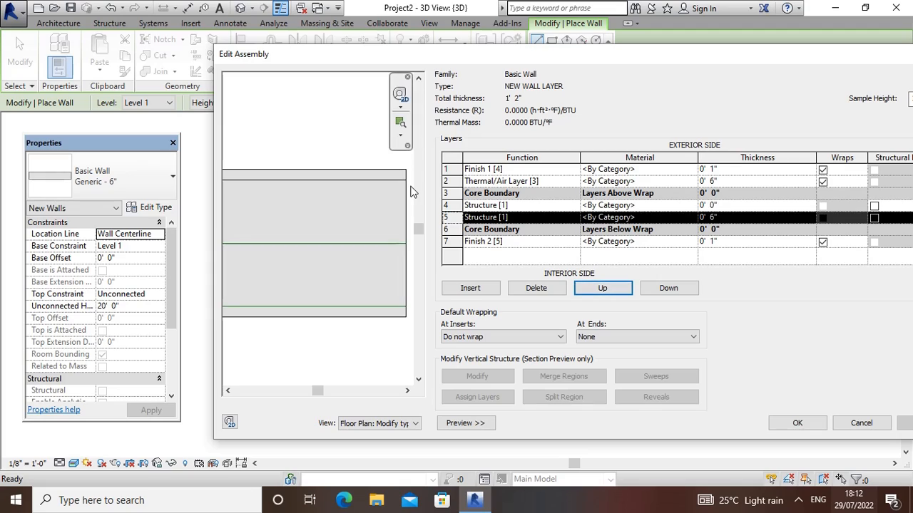
# Move the new zero-thickness layer below the interior core boundary and set its function to Substrate [2]
pyautogui.click(451, 205)
pyautogui.click(664, 289)
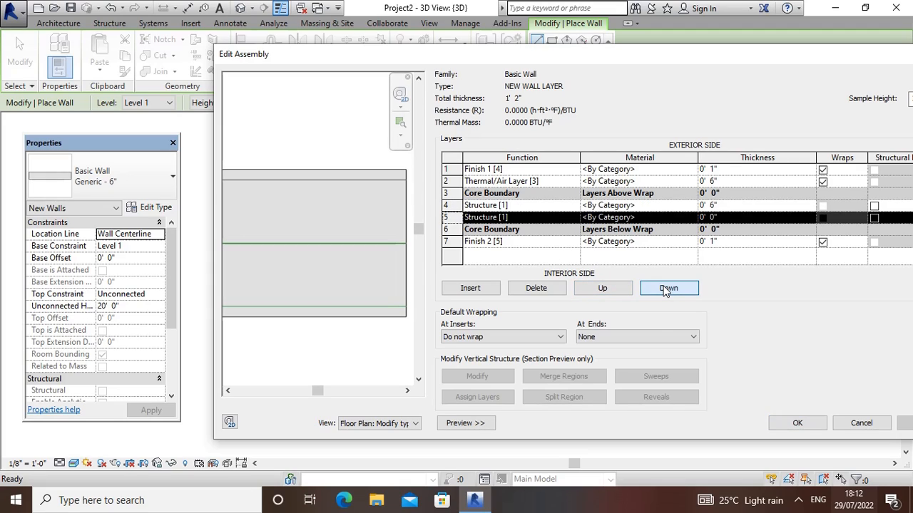
pyautogui.click(665, 288)
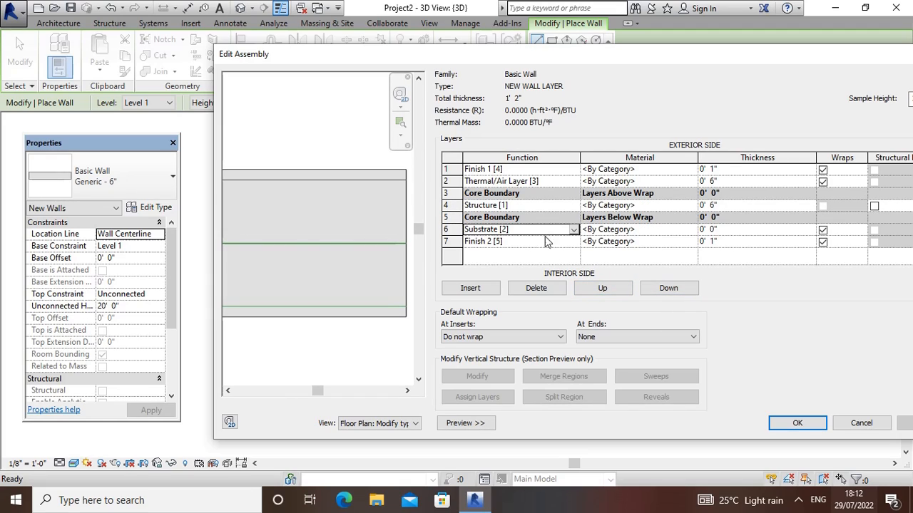
# Set the Substrate [2] layer's thickness to 6 inches
pyautogui.click(733, 229)
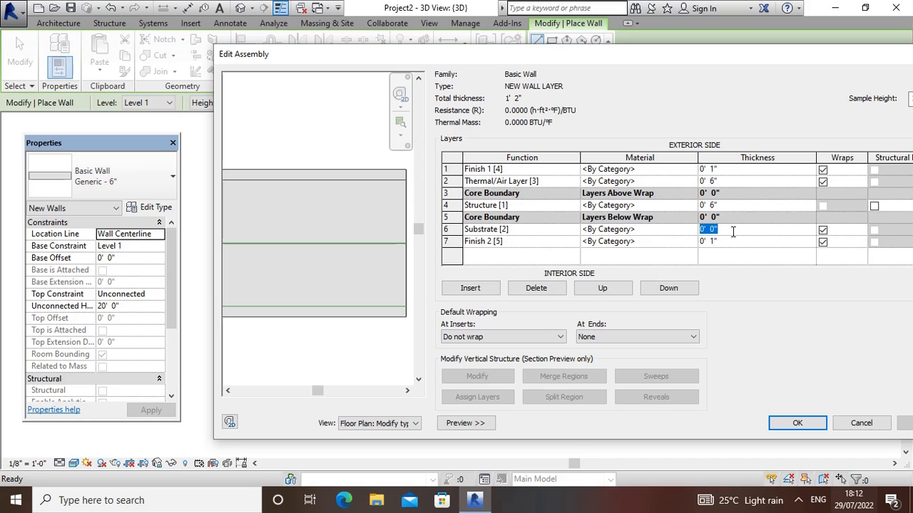
pyautogui.write('6')
pyautogui.press('Tab')
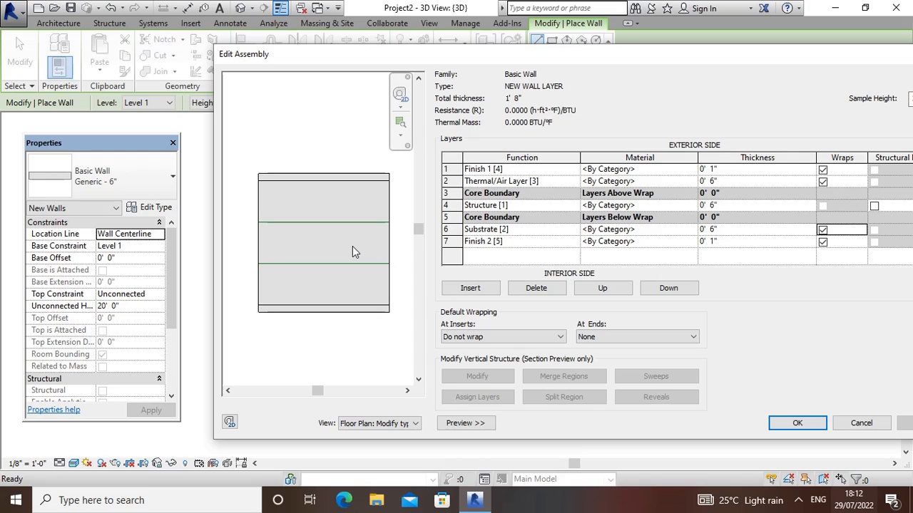
# Set the thickness of both the Substrate [2] and the Thermal/Air Layer [3] to 0.6 inch
pyautogui.click(724, 225)
pyautogui.write('.6')
pyautogui.press('Tab')
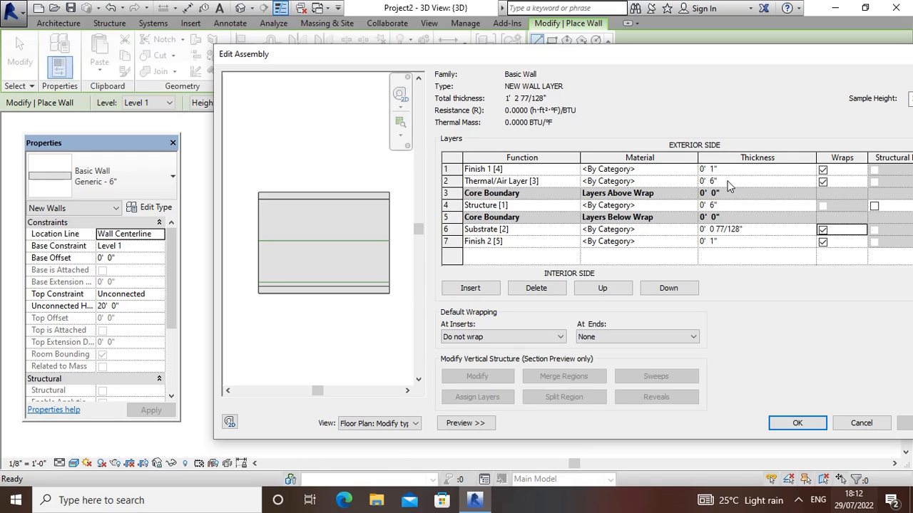
pyautogui.click(727, 182)
pyautogui.write('.6')
pyautogui.press('Tab')
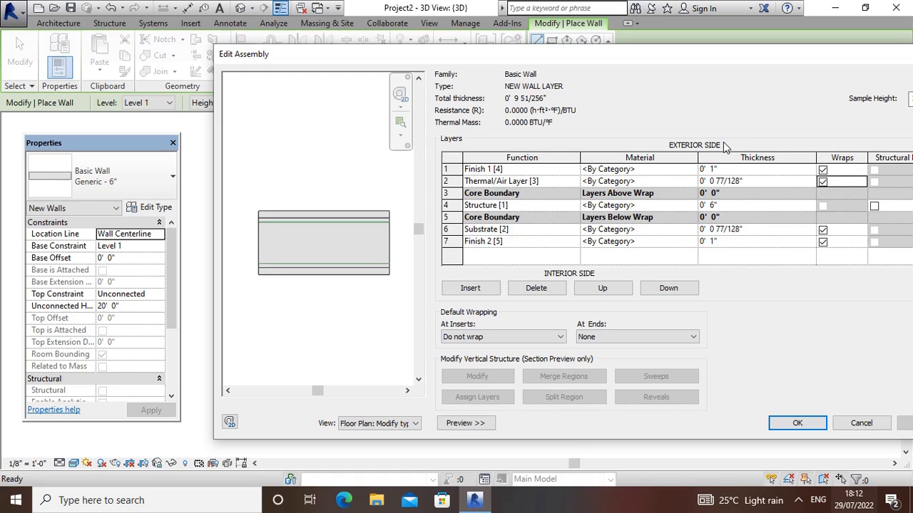
# Assign the Concrete, Precast material to the exterior Finish 1 [4] layer after viewing its appearance settings
pyautogui.scroll(3, 349, 255)
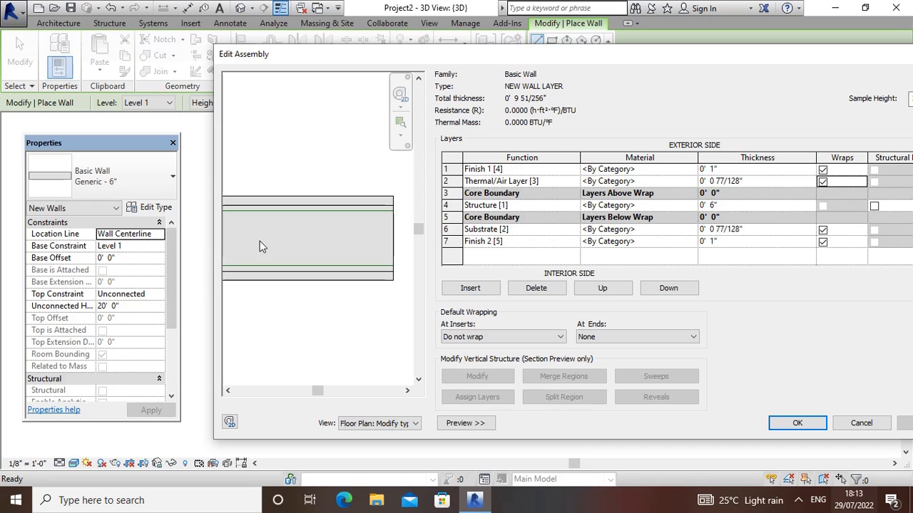
pyautogui.click(690, 171)
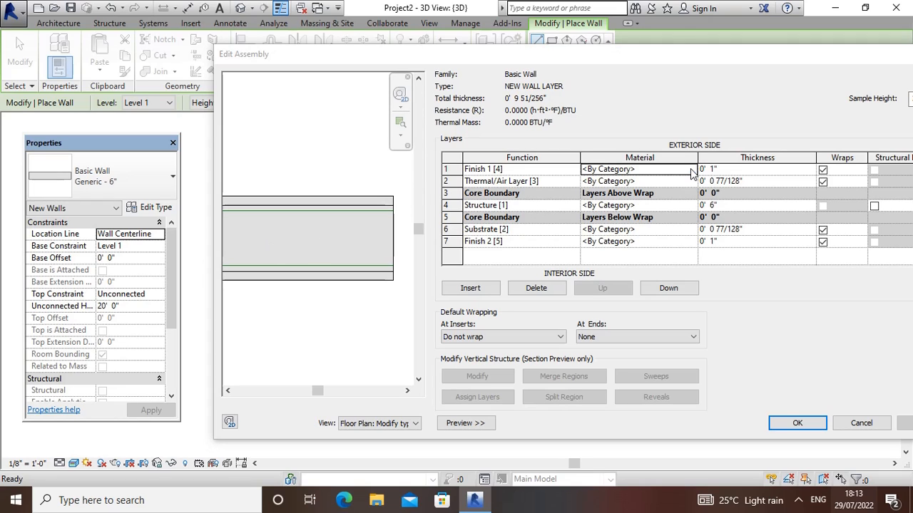
pyautogui.click(691, 170)
pyautogui.scroll(-1, 136, 187)
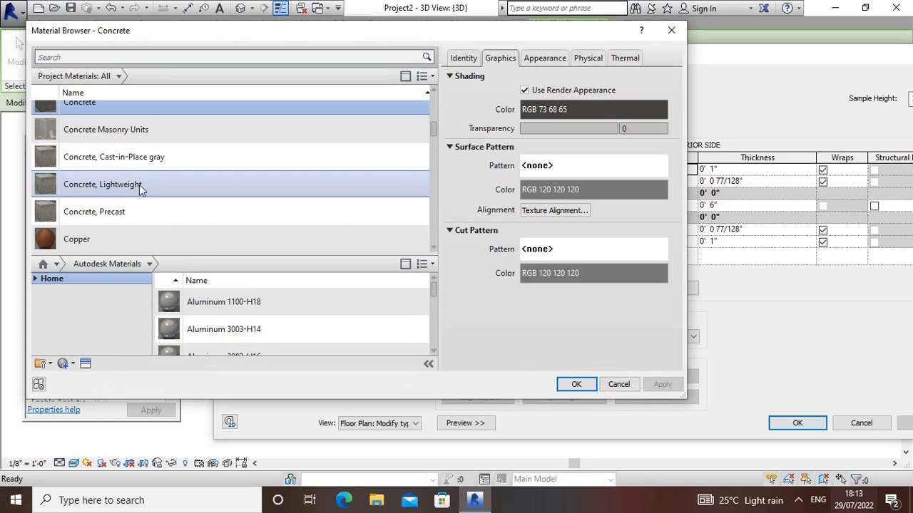
pyautogui.scroll(1, 131, 186)
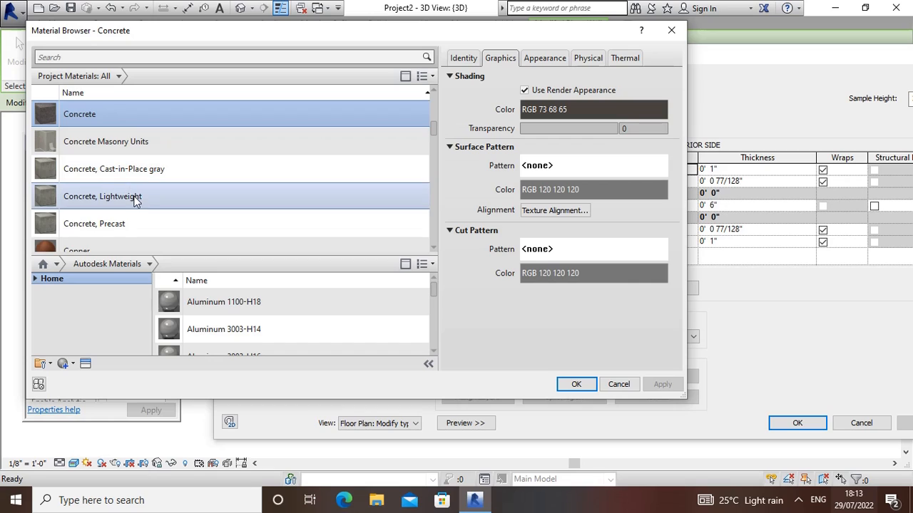
pyautogui.click(120, 227)
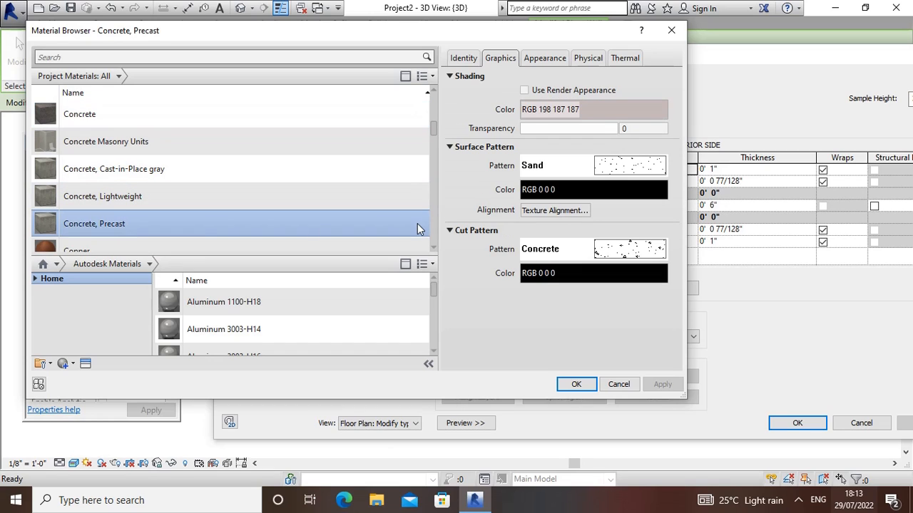
pyautogui.click(545, 59)
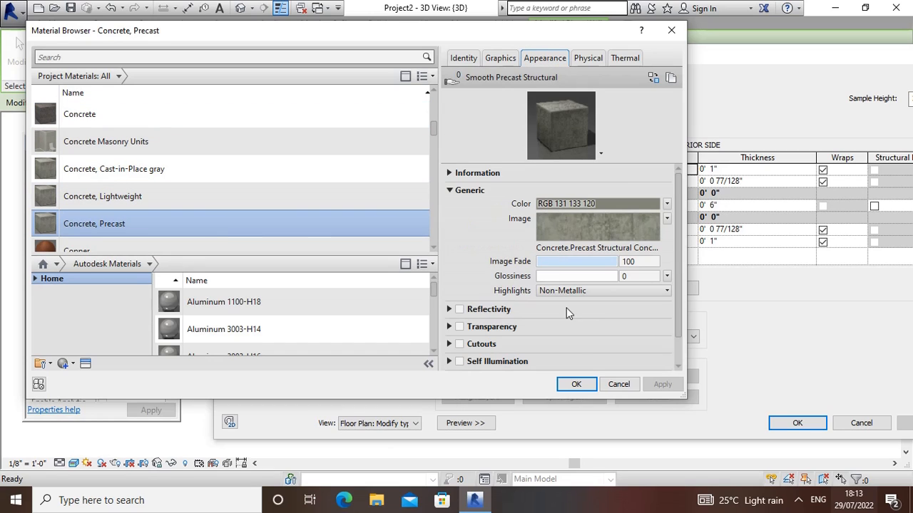
pyautogui.click(574, 385)
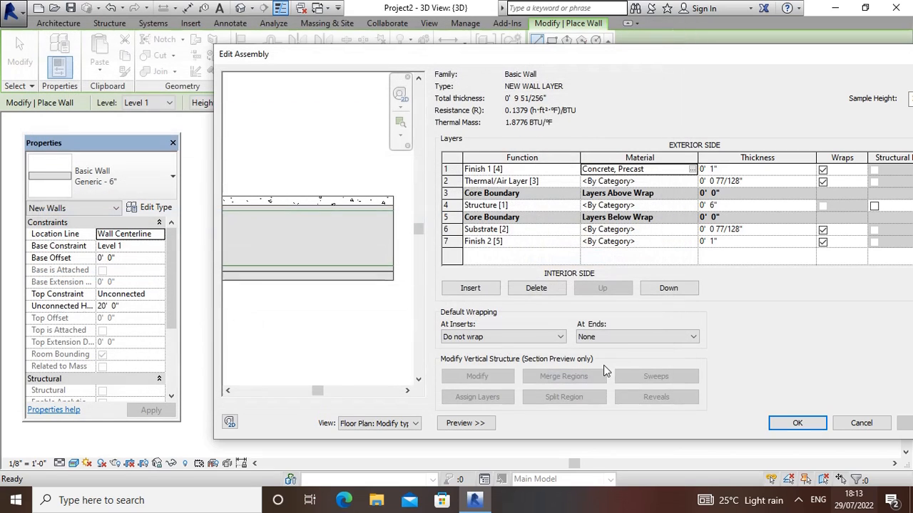
# Assign the Gypsum Wall Board material to the interior Finish 2 [5] layer after viewing its appearance settings
pyautogui.click(691, 242)
pyautogui.click(690, 242)
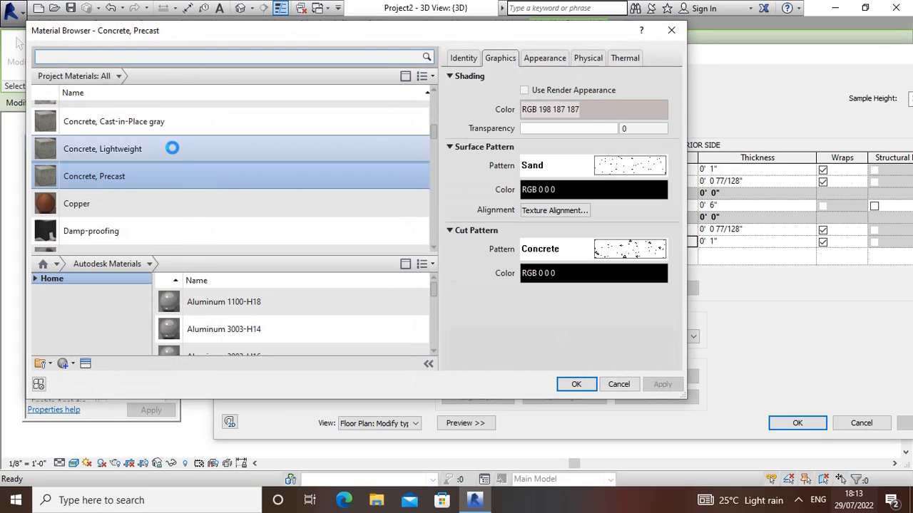
pyautogui.scroll(-3, 185, 178)
pyautogui.scroll(-5, 185, 178)
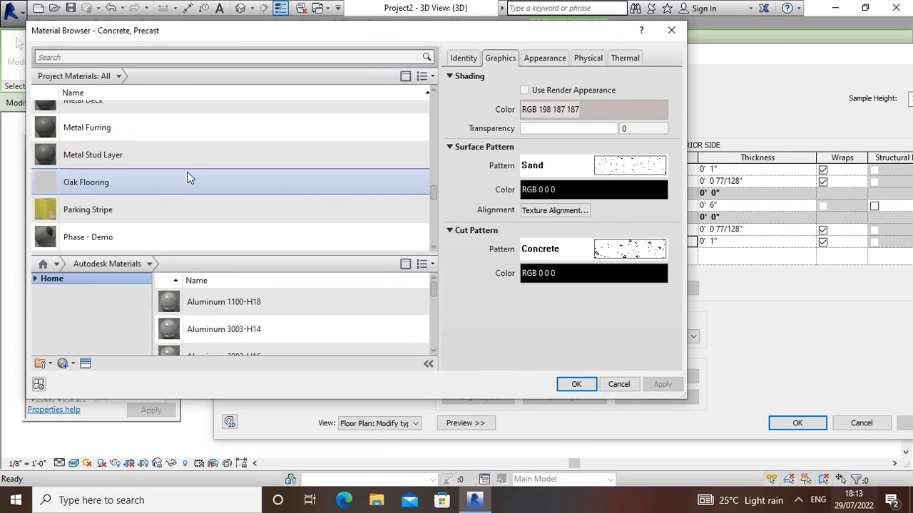
pyautogui.scroll(3, 187, 178)
pyautogui.scroll(-3, 188, 178)
pyautogui.scroll(3, 187, 178)
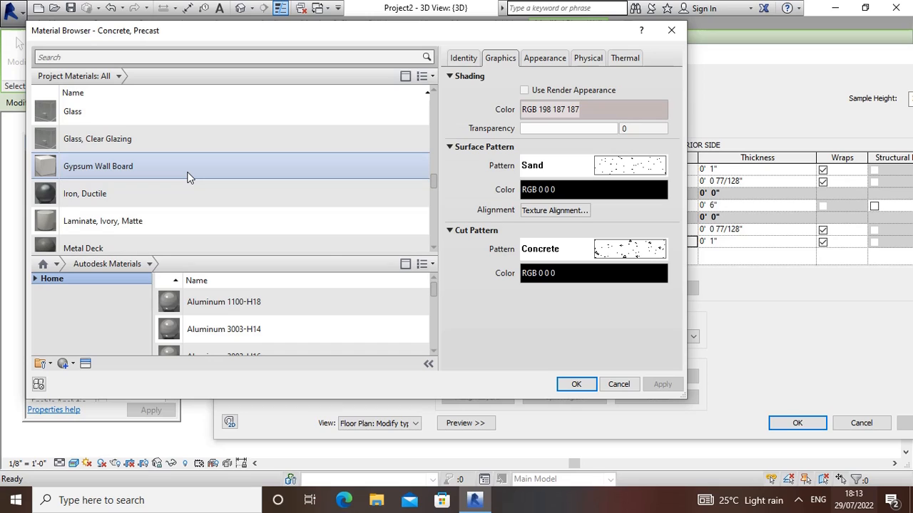
pyautogui.click(187, 177)
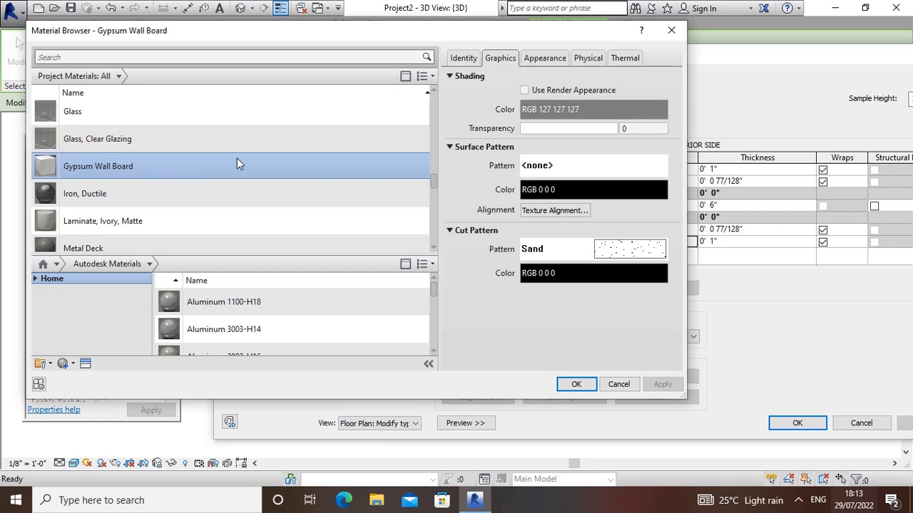
pyautogui.click(544, 58)
pyautogui.click(576, 384)
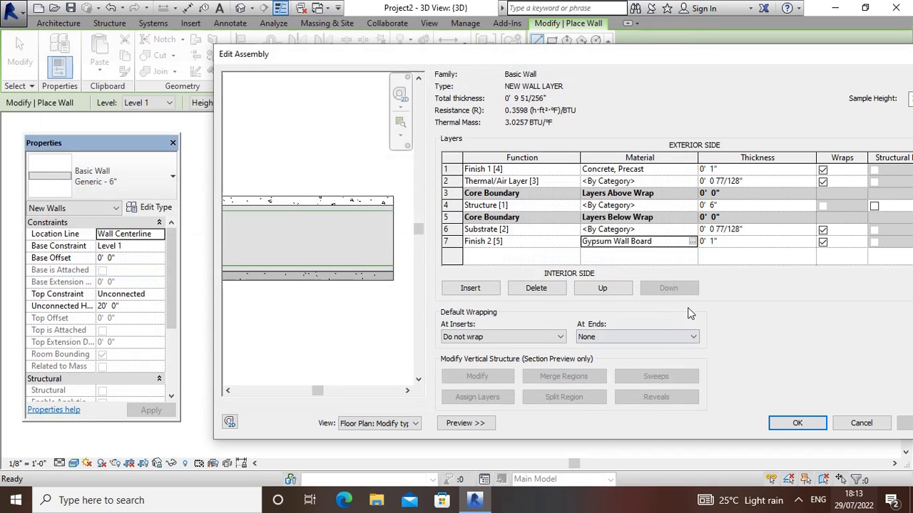
# Accept the layer assembly and the type properties of NEW WALL LAYER
pyautogui.click(797, 422)
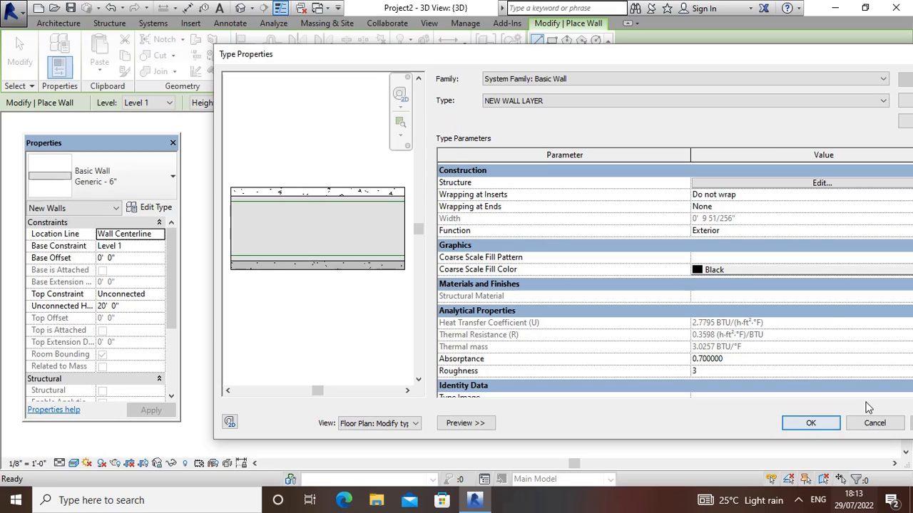
pyautogui.moveTo(741, 61); pyautogui.dragTo(669, 64)
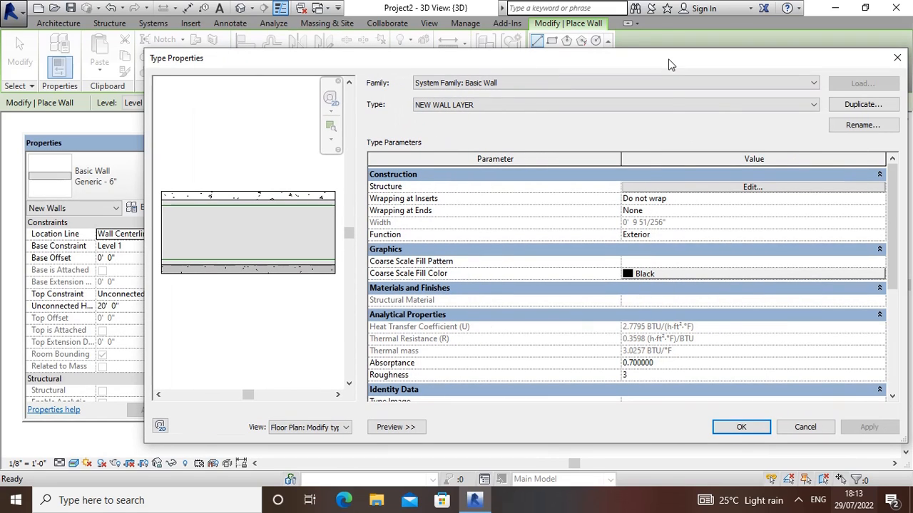
pyautogui.click(740, 427)
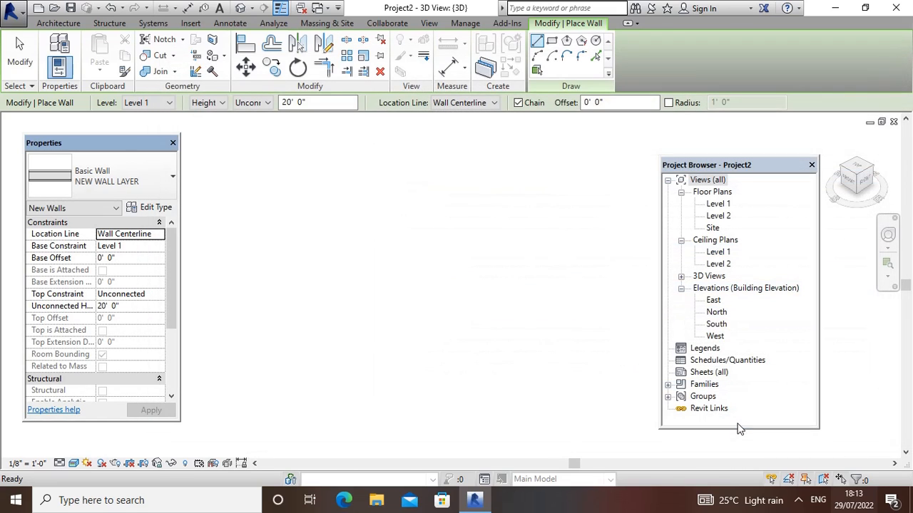
pyautogui.click(137, 187)
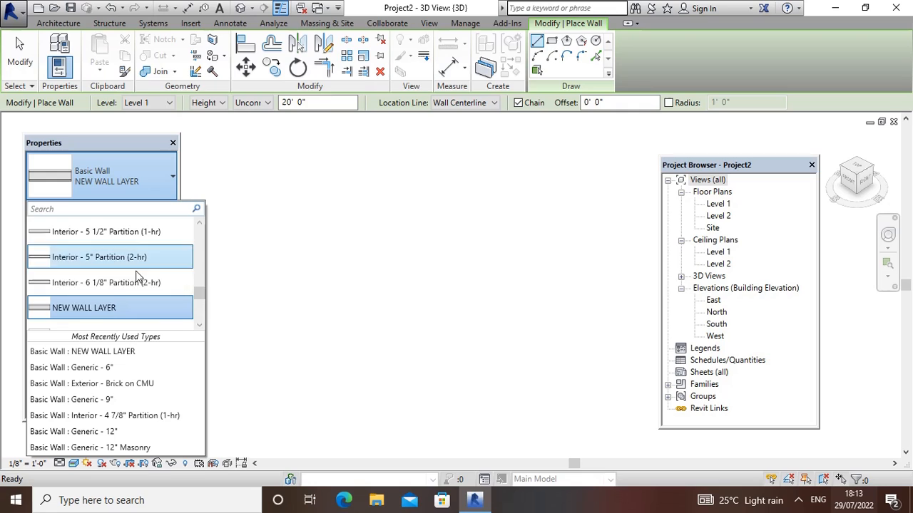
pyautogui.click(55, 309)
pyautogui.click(263, 235)
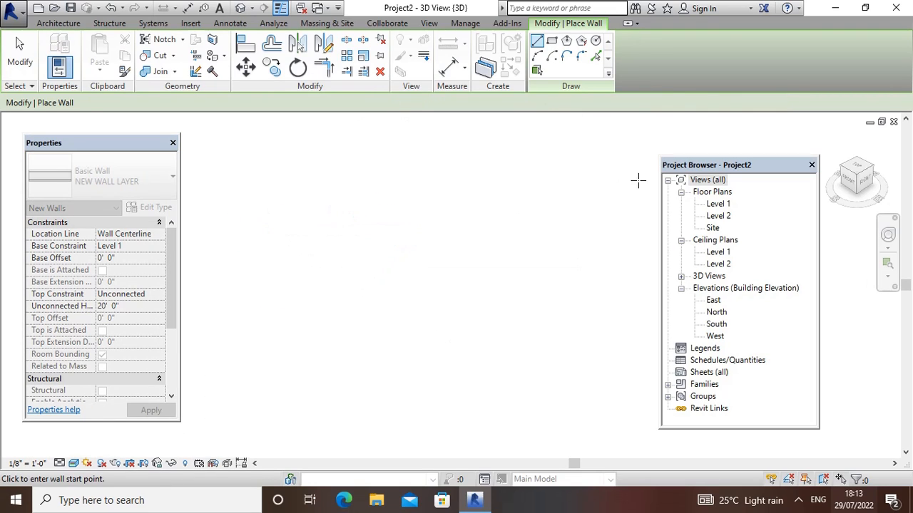
# Open the Level 1 floor plan
pyautogui.doubleClick(716, 204)
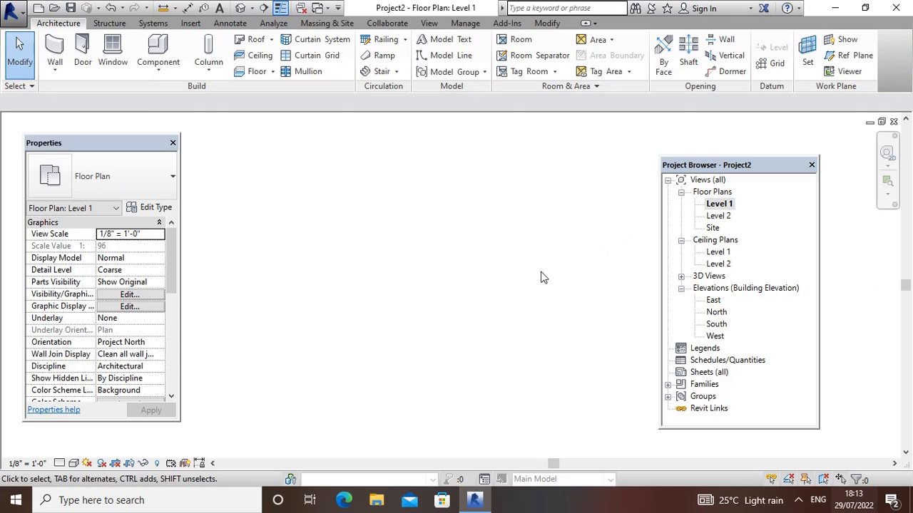
pyautogui.scroll(-7, 481, 277)
pyautogui.moveTo(477, 275); pyautogui.dragTo(340, 198, button='middle')
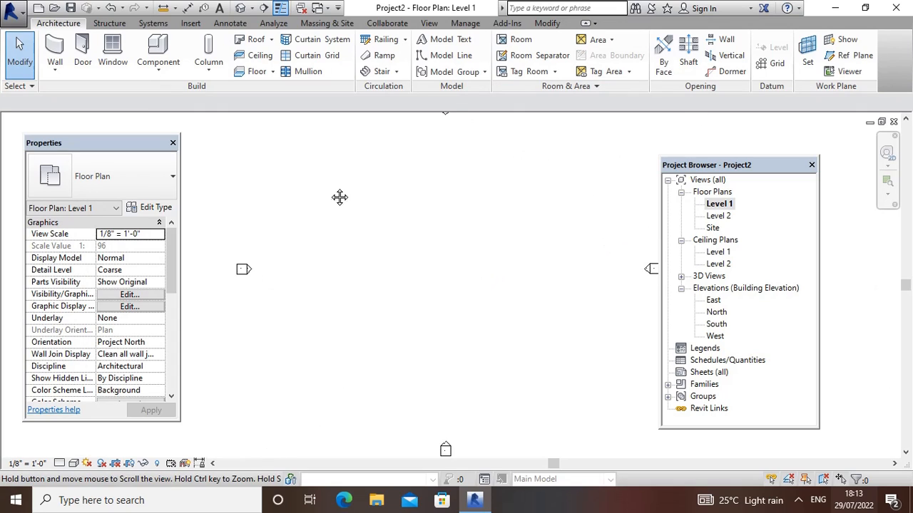
pyautogui.scroll(1, 370, 228)
pyautogui.click(151, 182)
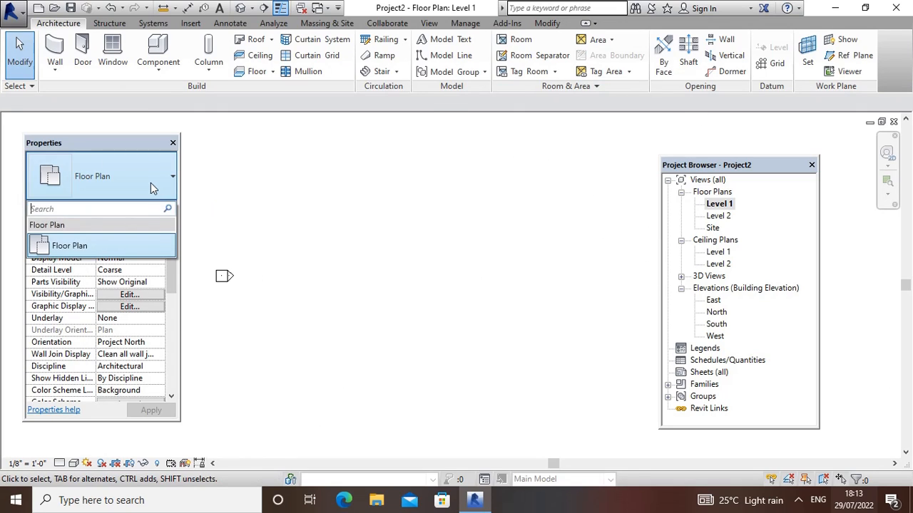
# Draw two chained architectural walls of type NEW WALL LAYER: a 40' horizontal one and a perpendicular one about 17' 6" long down from its right end
pyautogui.click(55, 67)
pyautogui.click(78, 95)
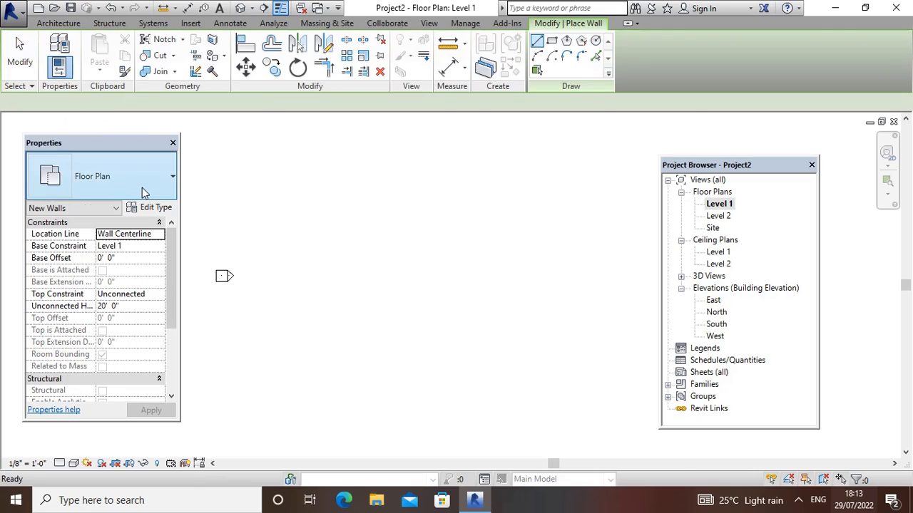
pyautogui.click(149, 182)
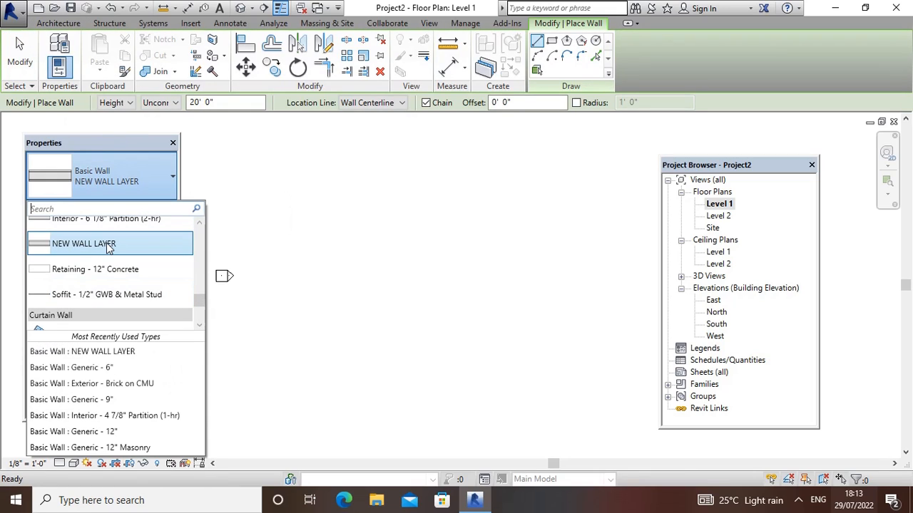
pyautogui.click(110, 245)
pyautogui.click(346, 258)
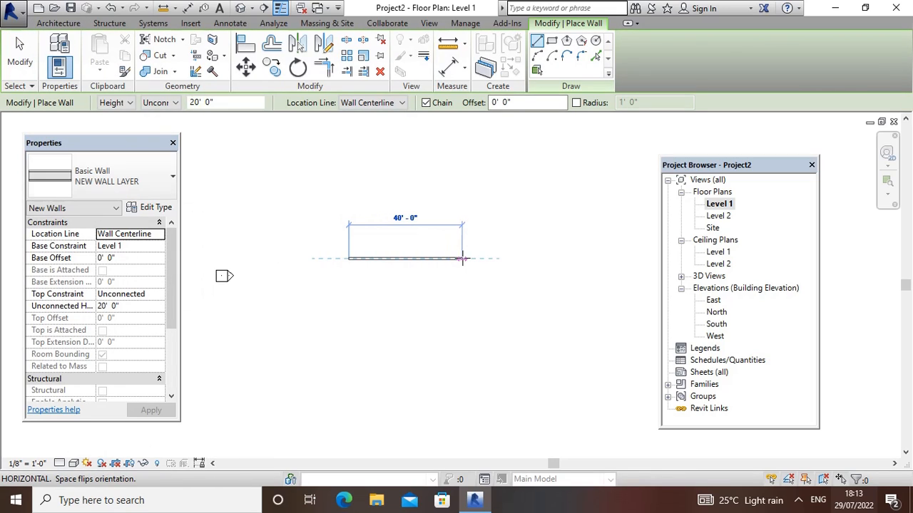
pyautogui.click(463, 259)
pyautogui.scroll(5, 383, 263)
pyautogui.scroll(-1, 441, 316)
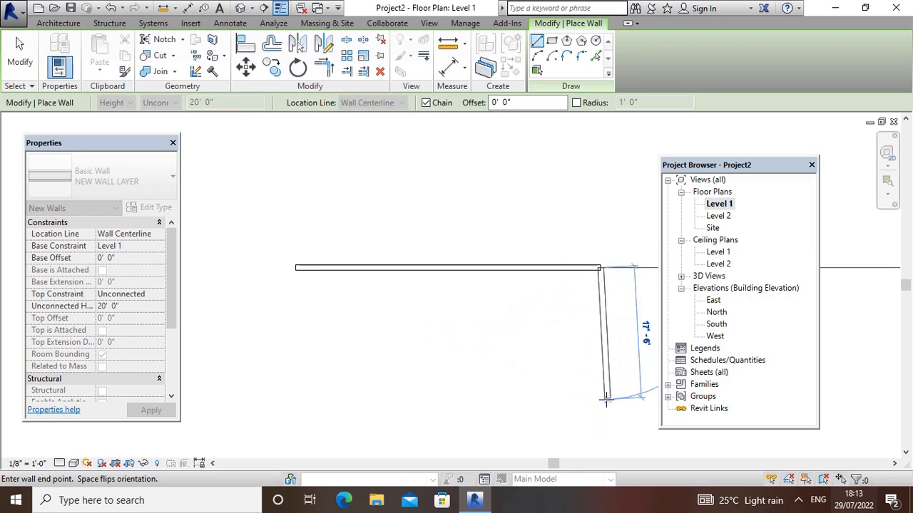
pyautogui.click(601, 399)
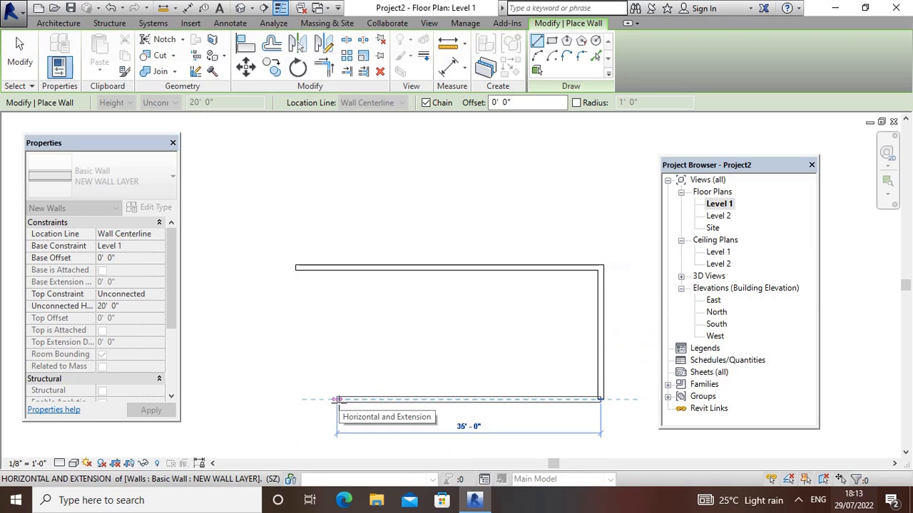
pyautogui.press('Escape')
# Set the detail level of the Level 1 floor plan to Fine
pyautogui.scroll(3, 399, 278)
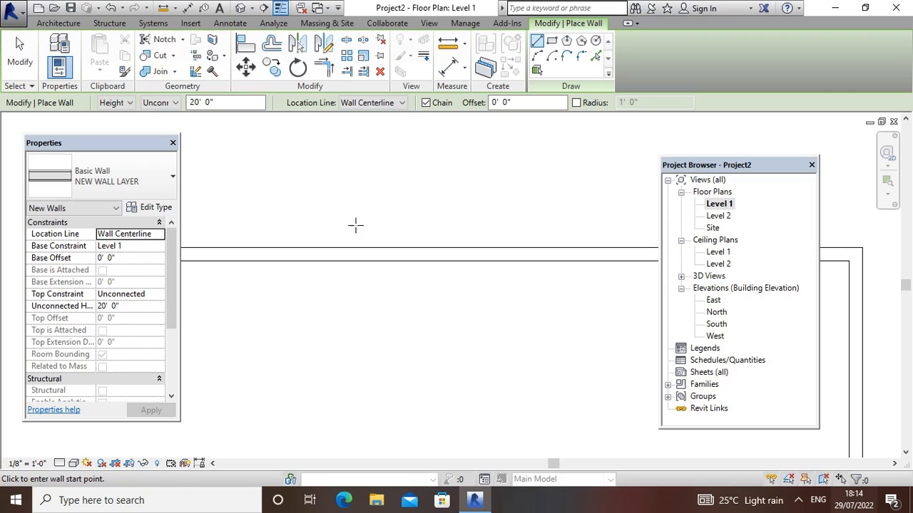
pyautogui.click(60, 462)
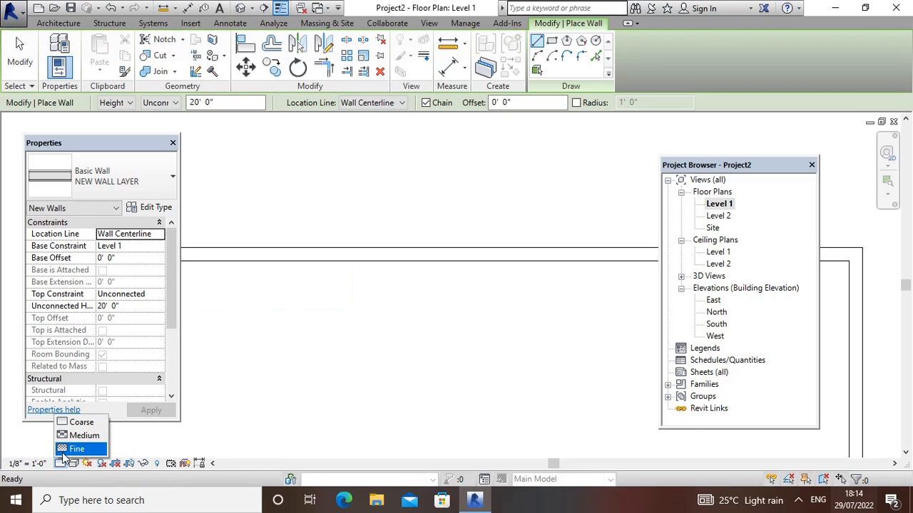
pyautogui.click(64, 449)
pyautogui.scroll(4, 407, 257)
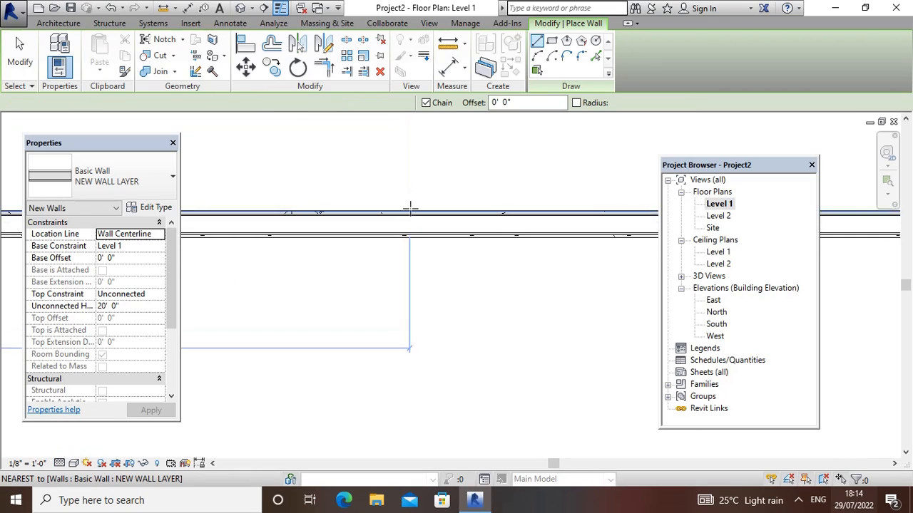
pyautogui.scroll(2, 405, 339)
pyautogui.scroll(-4, 404, 339)
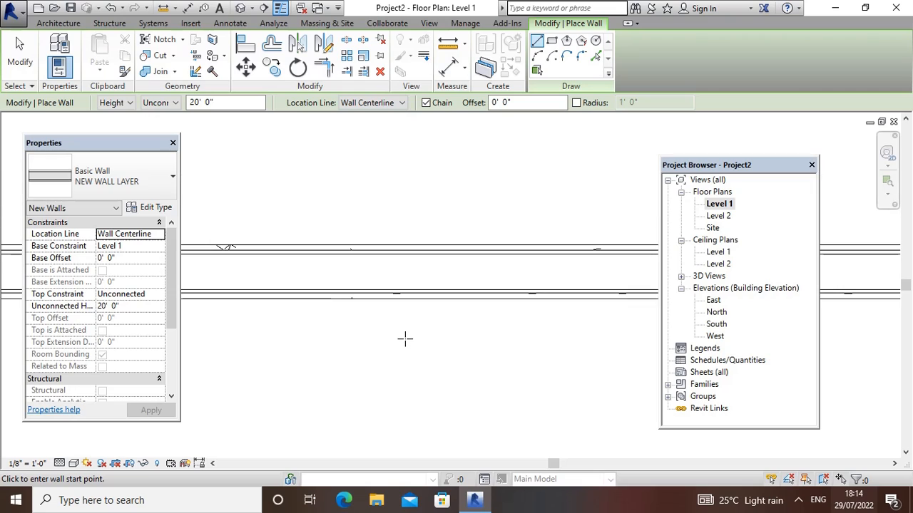
# Set the visual style of the Level 1 floor plan to Realistic
pyautogui.scroll(-1, 420, 352)
pyautogui.moveTo(421, 353); pyautogui.dragTo(426, 356, button='middle')
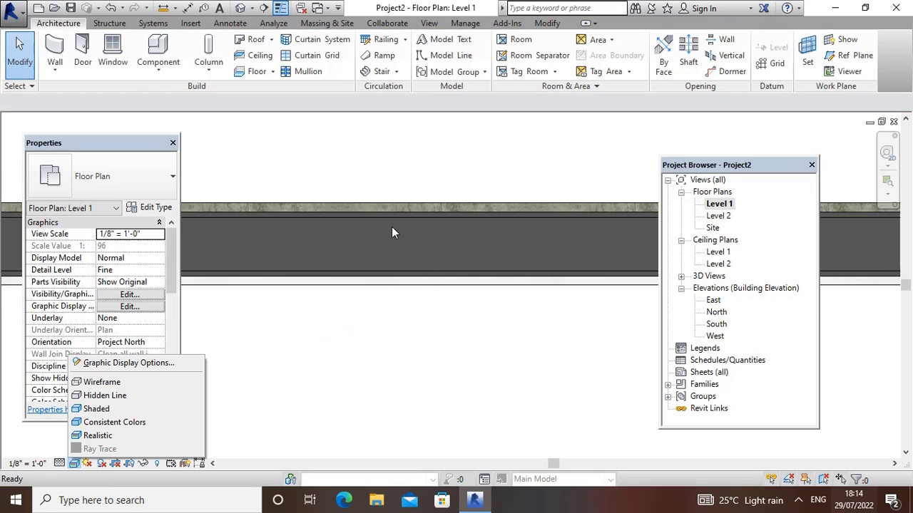
pyautogui.click(332, 333)
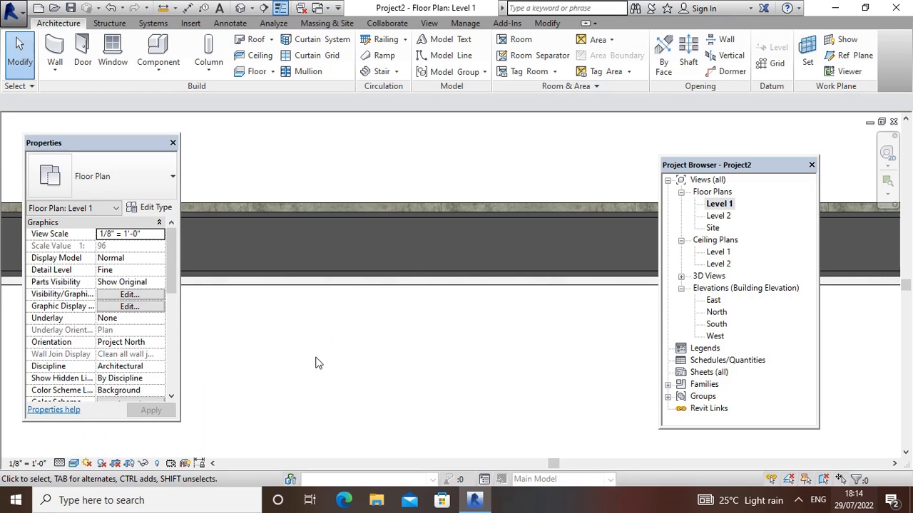
pyautogui.click(72, 465)
pyautogui.click(102, 436)
# Examine the layers and material textures of the horizontal wall up close
pyautogui.moveTo(432, 330); pyautogui.dragTo(423, 360, button='middle')
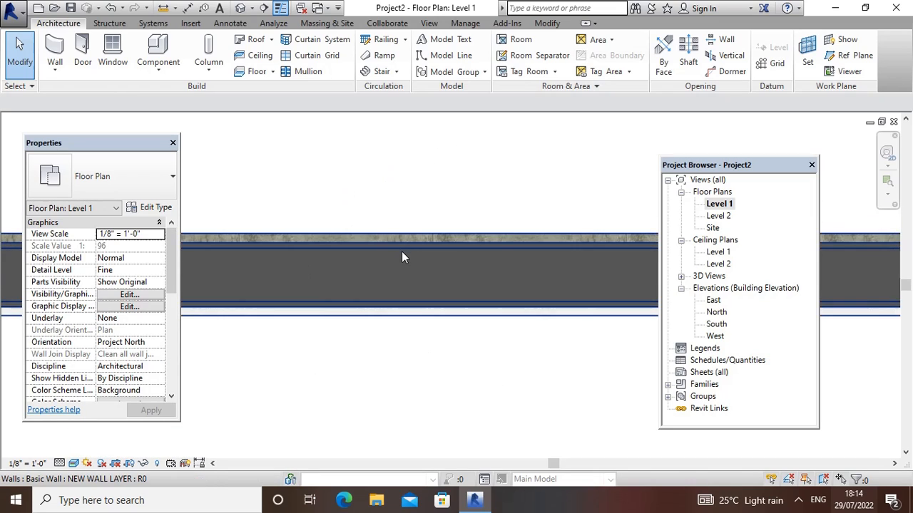
pyautogui.scroll(2, 403, 251)
pyautogui.scroll(2, 411, 276)
pyautogui.scroll(1, 411, 263)
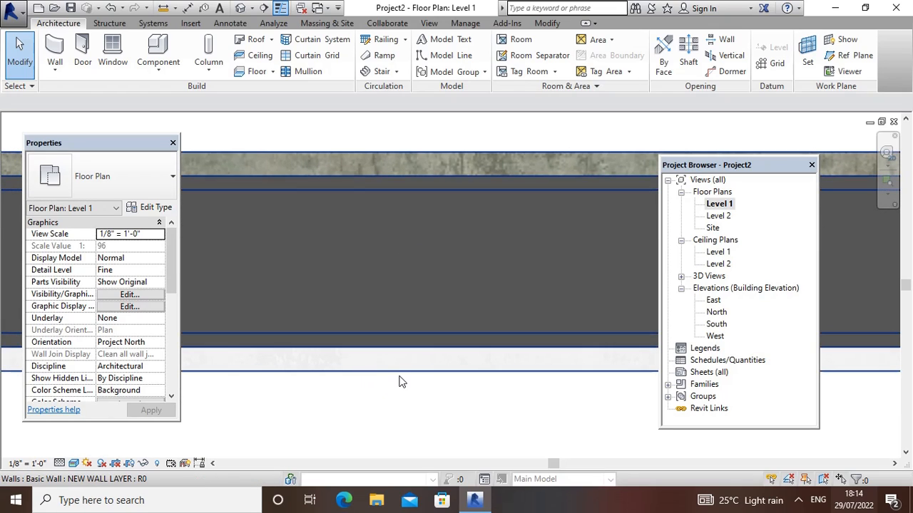
pyautogui.scroll(-1, 422, 373)
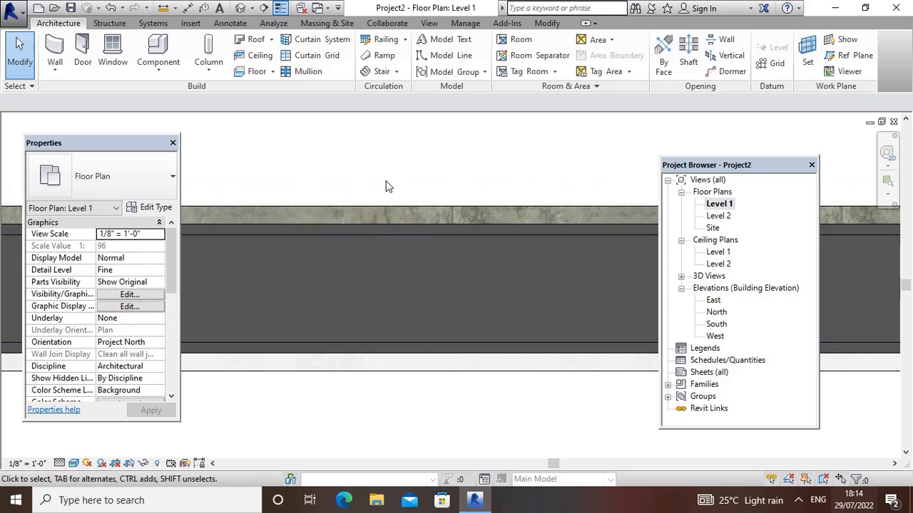
pyautogui.moveTo(441, 279); pyautogui.dragTo(429, 258, button='middle')
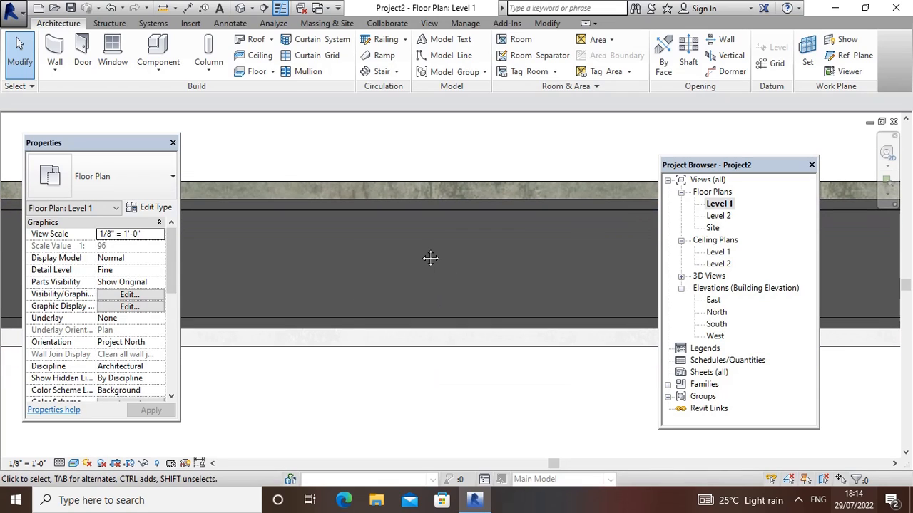